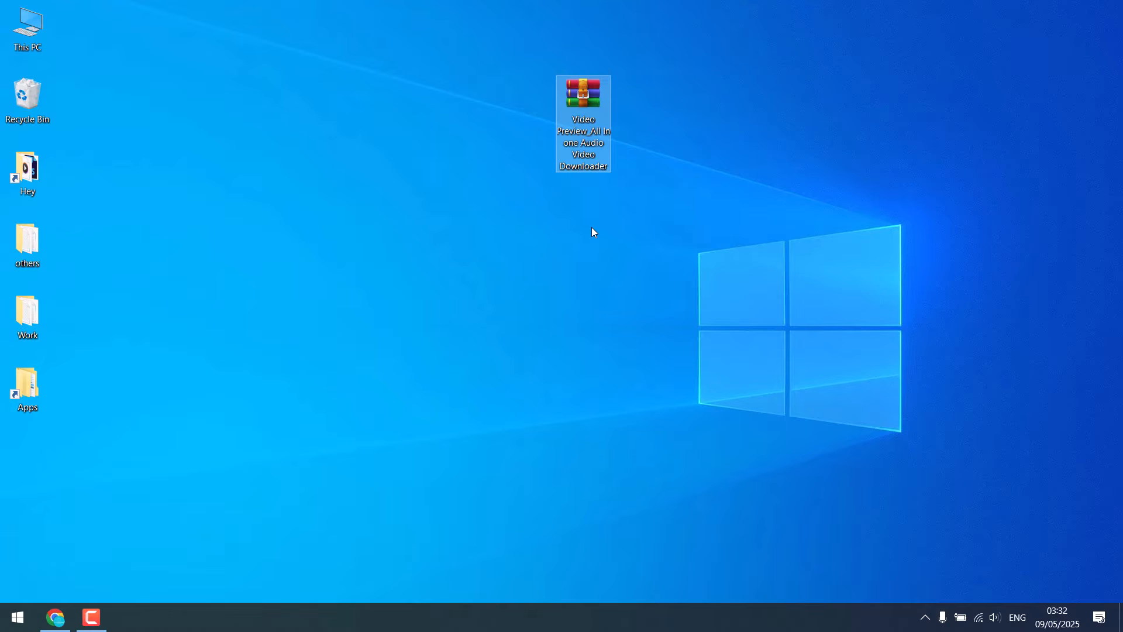
Switch to Chrome and open the CodeCanyon upload form for the Apps category.
{"action": "left_click", "coordinate": [55, 618]}
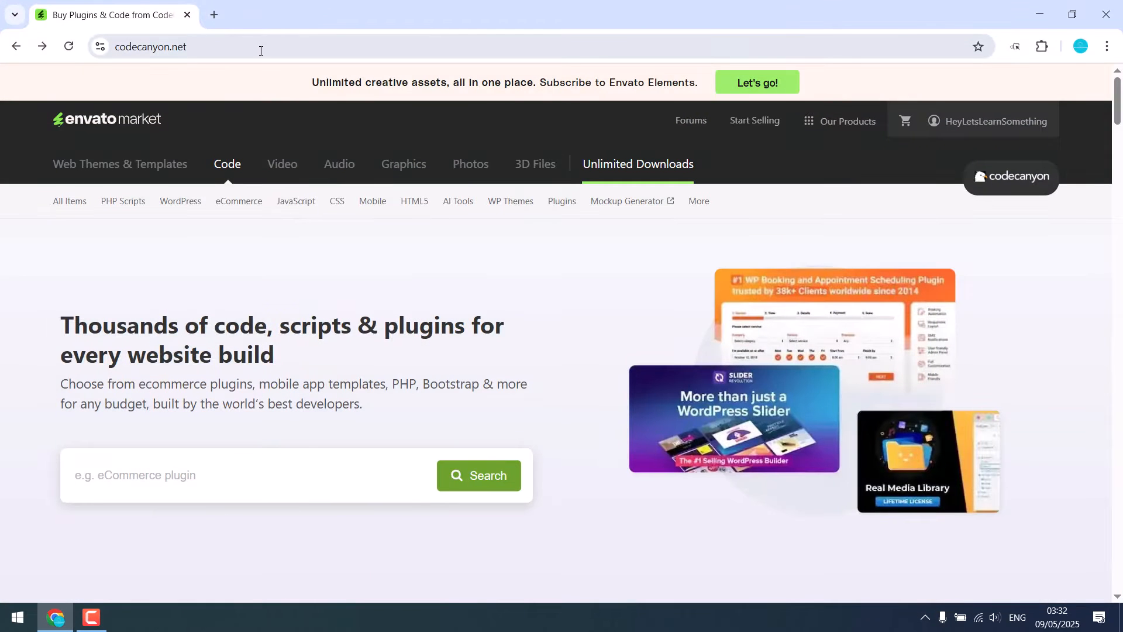
{"action": "mouse_move", "coordinate": [966, 124]}
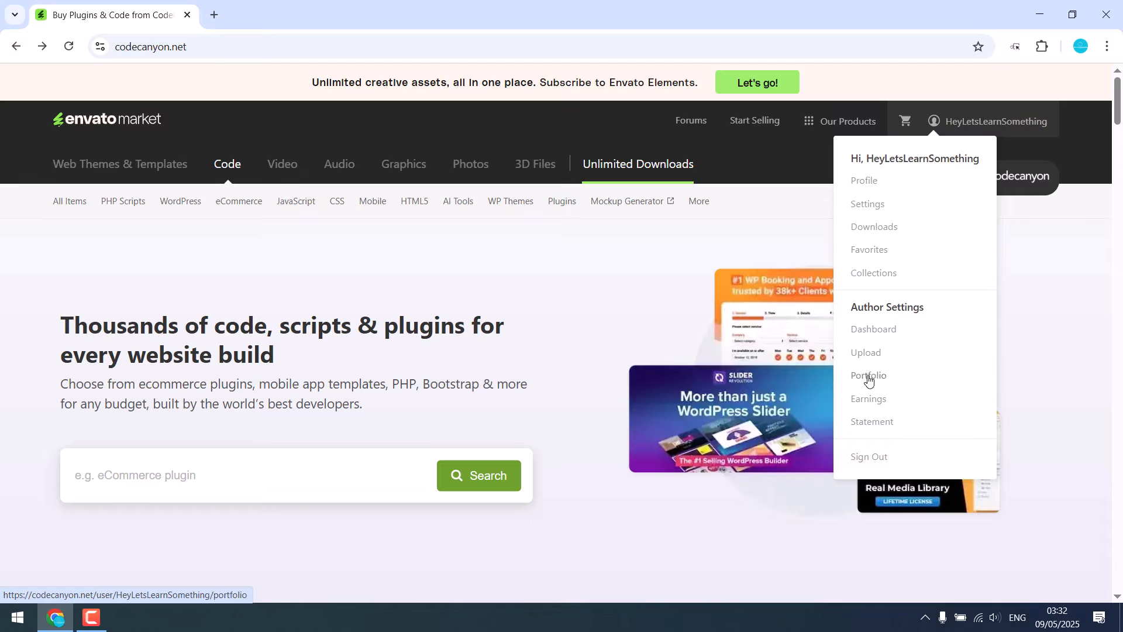
{"action": "left_click", "coordinate": [870, 355]}
{"action": "left_click", "coordinate": [314, 382]}
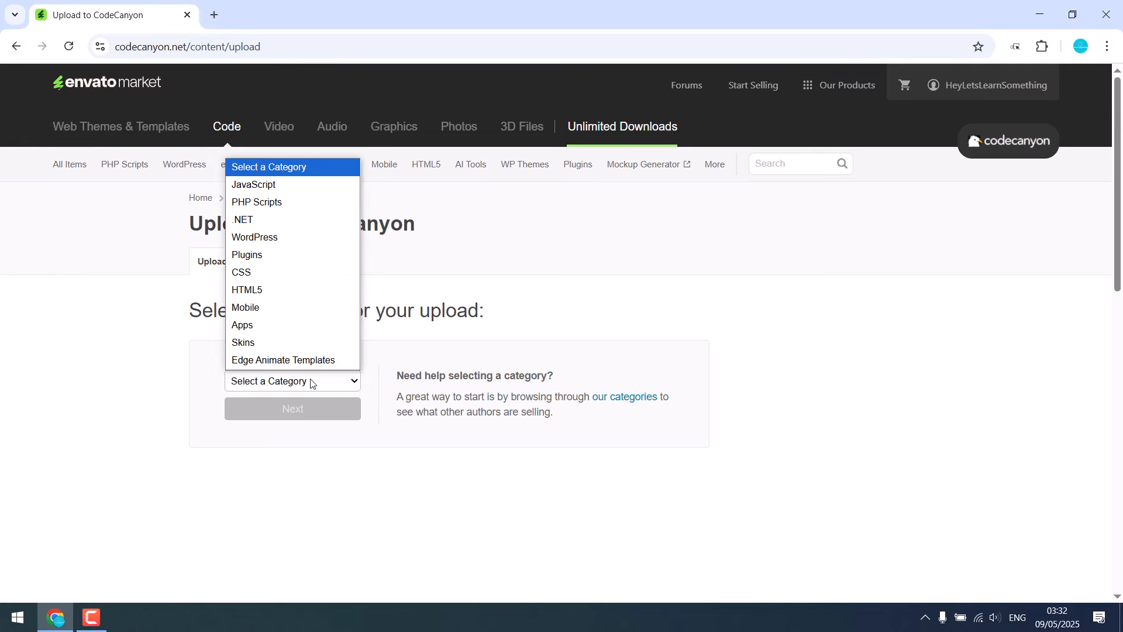
{"action": "left_click", "coordinate": [303, 326]}
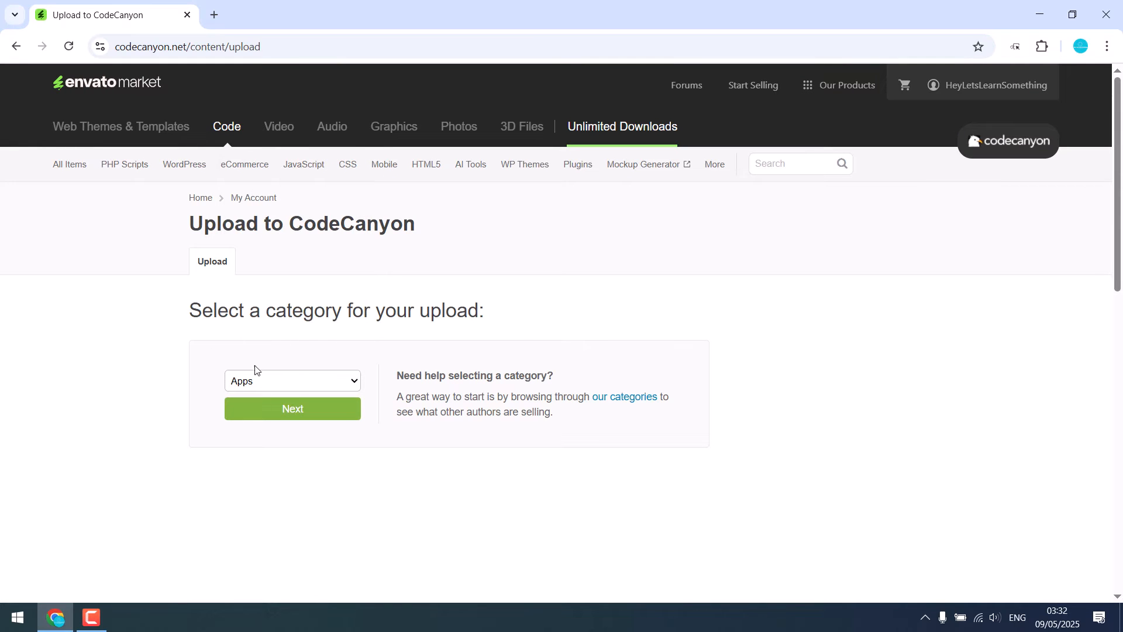
{"action": "left_click", "coordinate": [307, 417]}
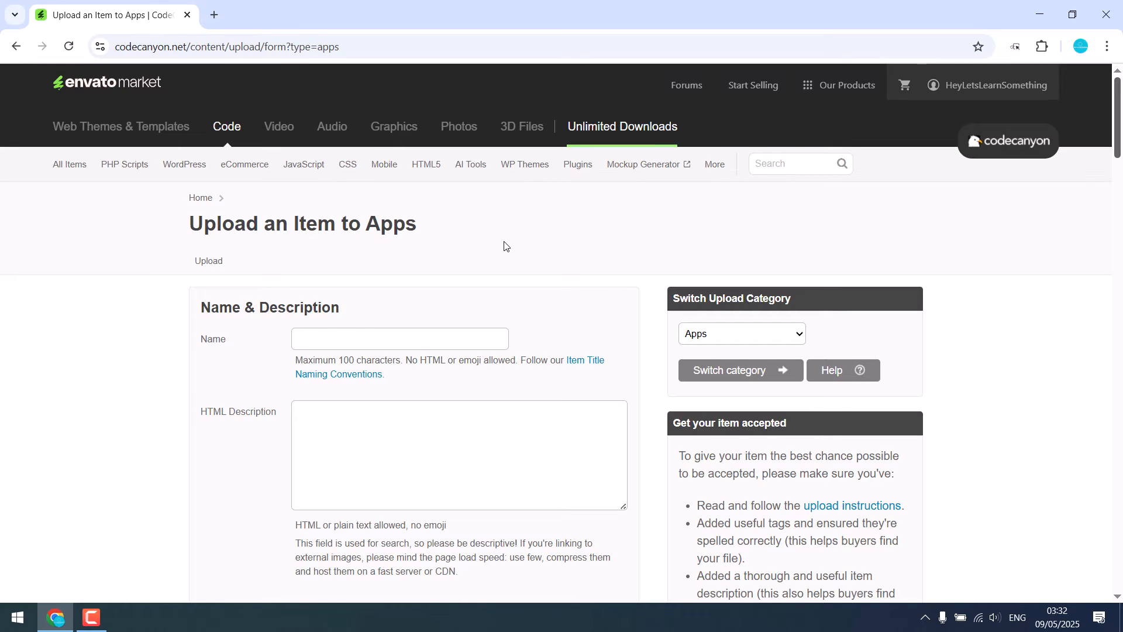
Examine the upload form's file, category and tag fields and the recommendation for files over 300MB.
{"action": "scroll", "coordinate": [312, 329], "scroll_direction": "down", "scroll_amount": 3}
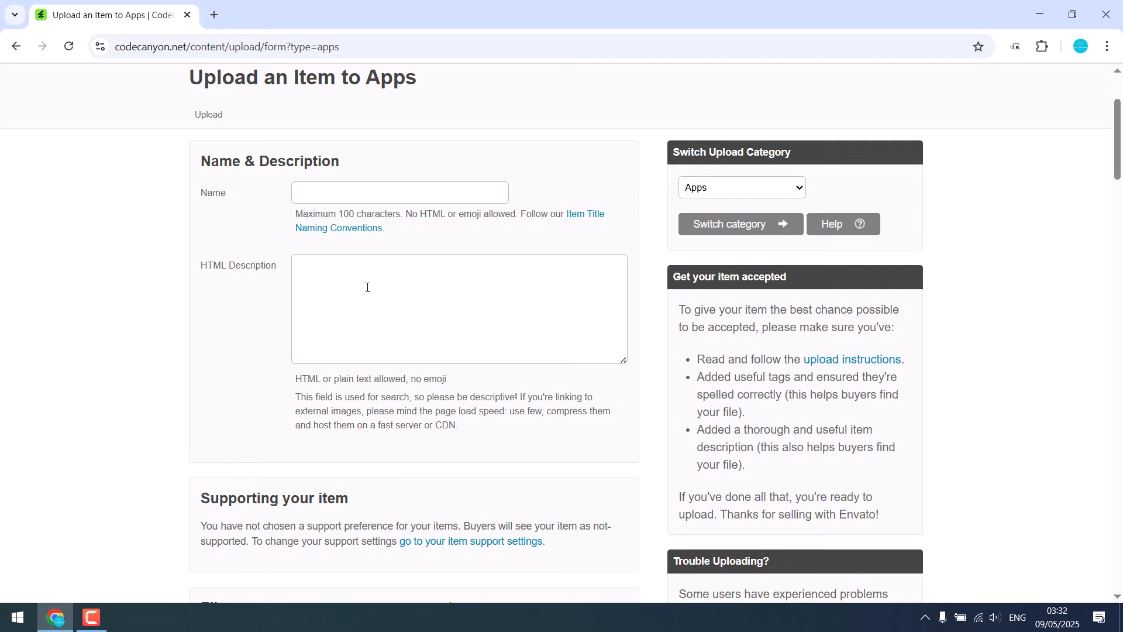
{"action": "scroll", "coordinate": [367, 287], "scroll_direction": "down", "scroll_amount": 9}
{"action": "scroll", "coordinate": [396, 210], "scroll_direction": "up", "scroll_amount": 3}
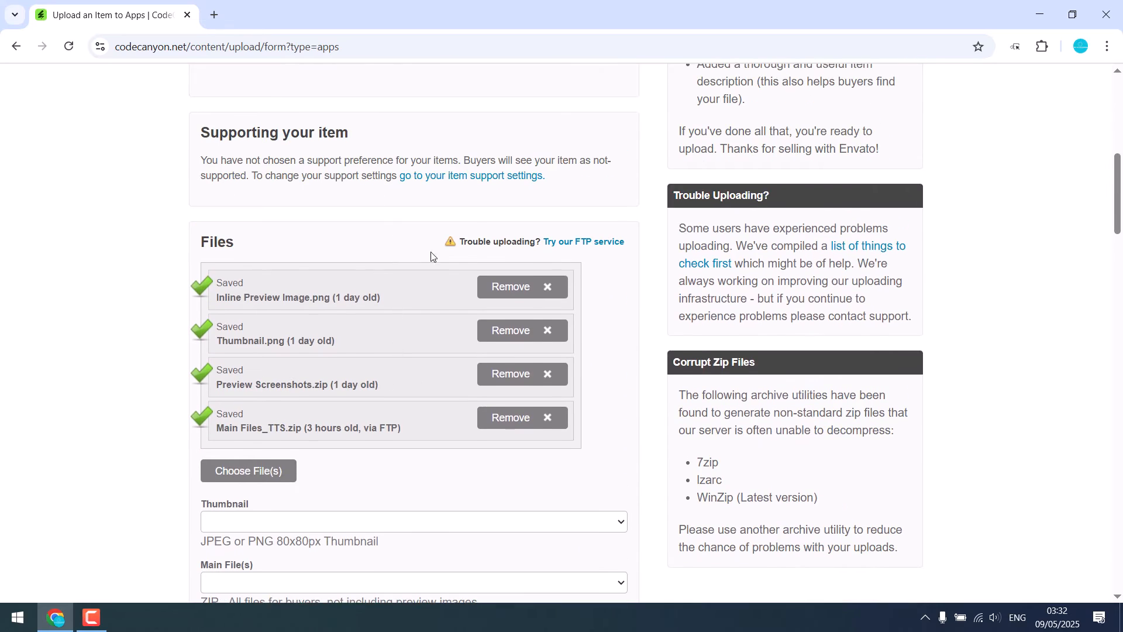
{"action": "scroll", "coordinate": [374, 296], "scroll_direction": "down", "scroll_amount": 6}
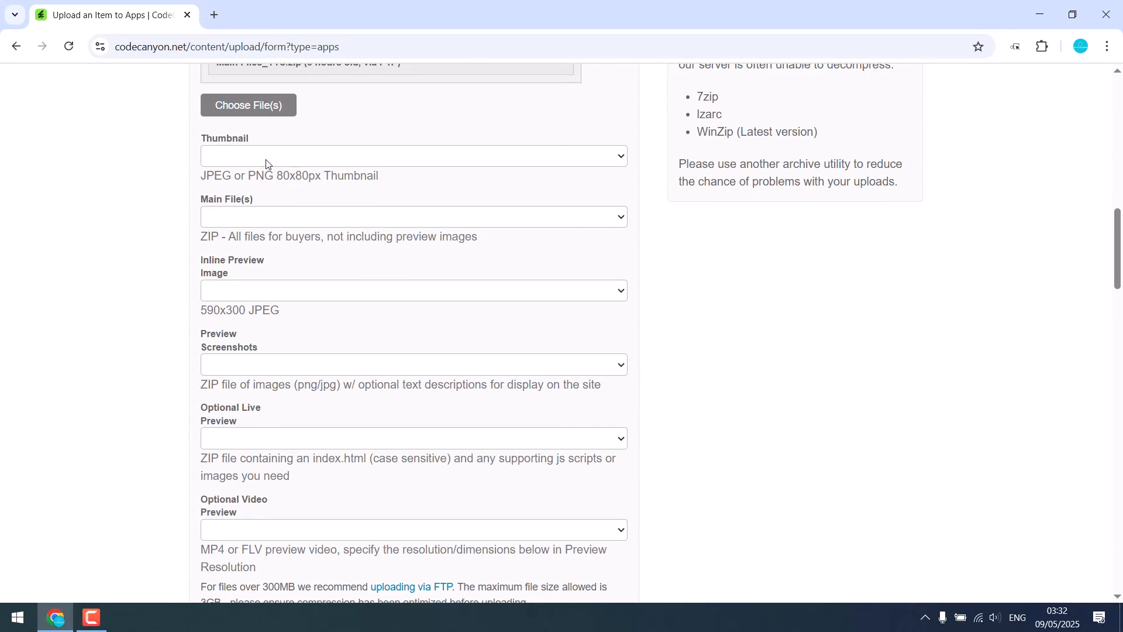
{"action": "scroll", "coordinate": [260, 232], "scroll_direction": "down", "scroll_amount": 9}
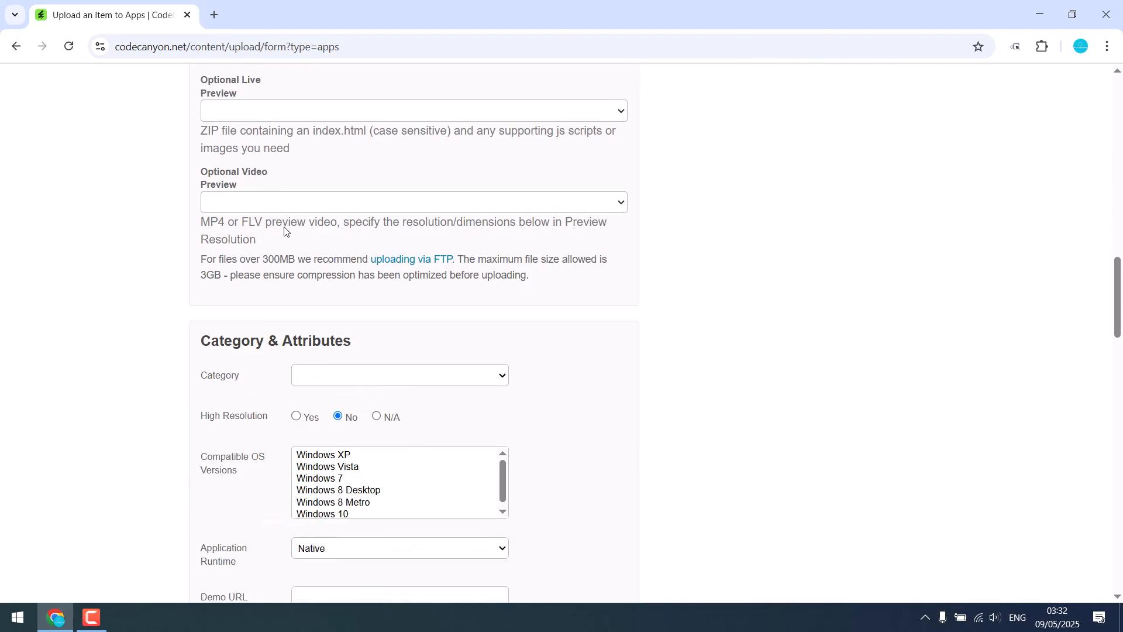
{"action": "scroll", "coordinate": [334, 245], "scroll_direction": "down", "scroll_amount": 7}
{"action": "scroll", "coordinate": [322, 300], "scroll_direction": "up", "scroll_amount": 20}
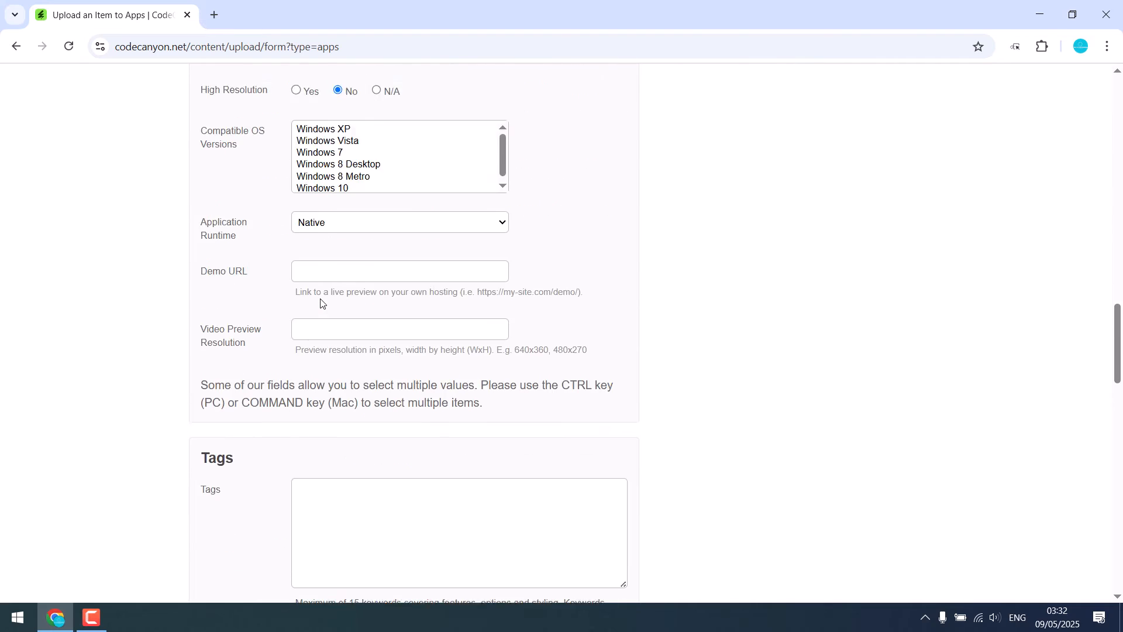
{"action": "scroll", "coordinate": [321, 303], "scroll_direction": "down", "scroll_amount": 4}
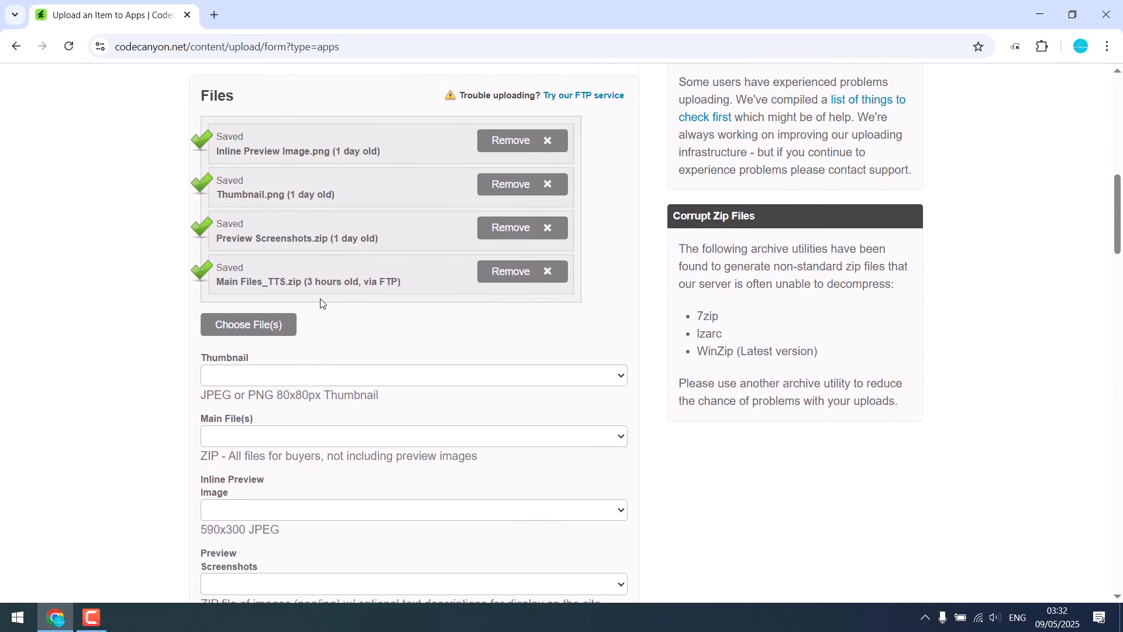
{"action": "scroll", "coordinate": [321, 303], "scroll_direction": "down", "scroll_amount": 3}
{"action": "scroll", "coordinate": [321, 302], "scroll_direction": "down", "scroll_amount": 3}
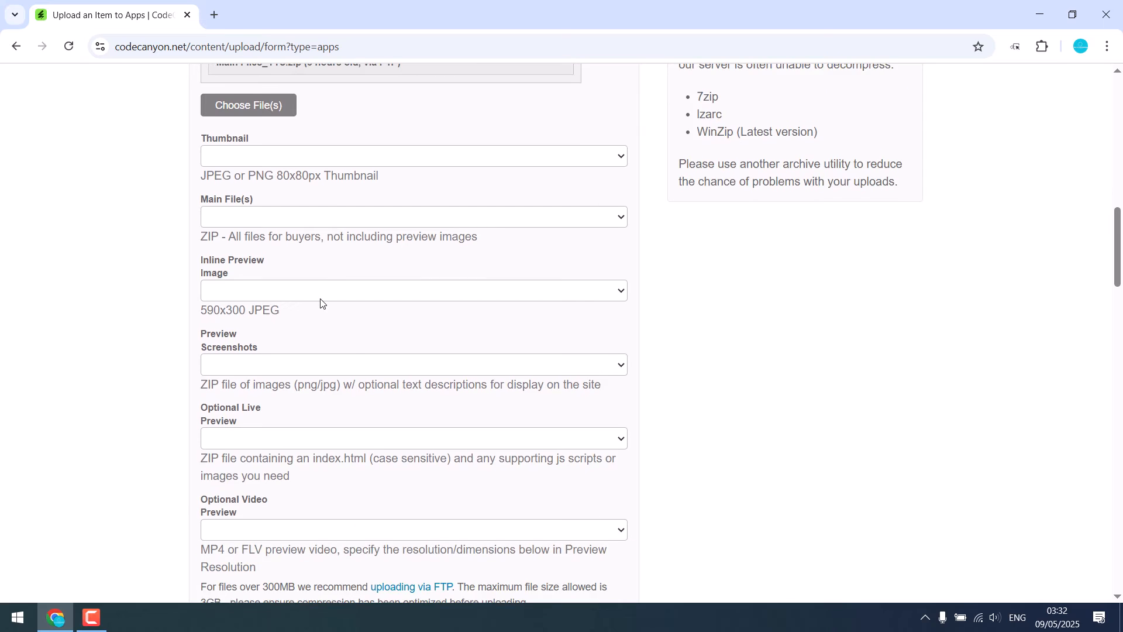
{"action": "left_click_drag", "start_coordinate": [264, 442], "coordinate": [452, 436]}
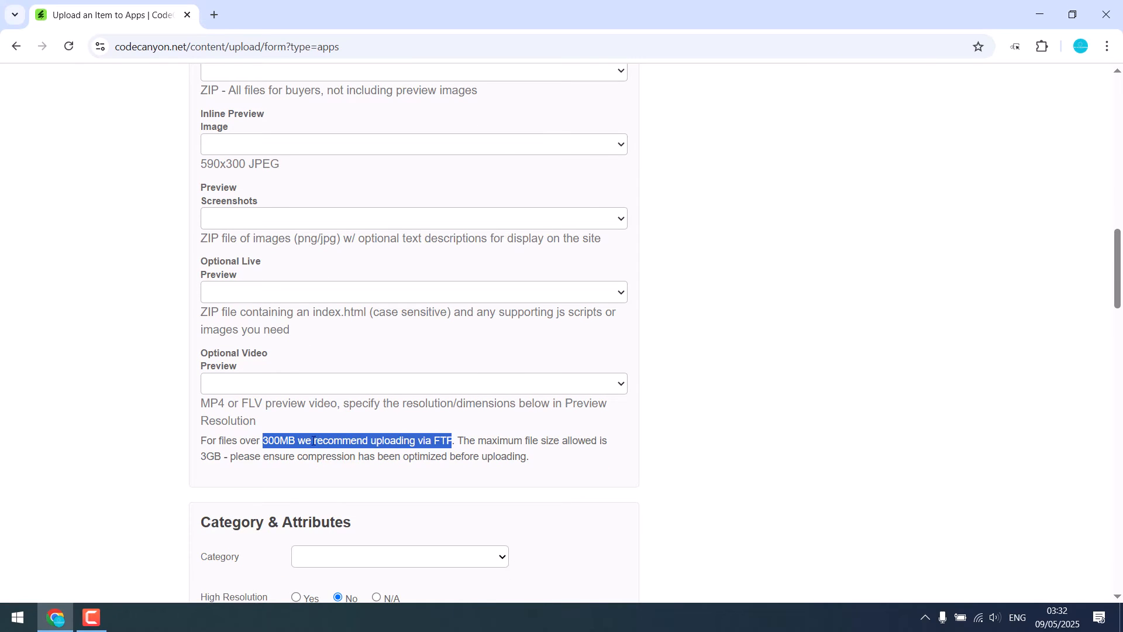
{"action": "left_click", "coordinate": [277, 441]}
Open the FTP service help article from the Files section and go to its FTP Upload for Audio instructions.
{"action": "scroll", "coordinate": [352, 451], "scroll_direction": "up", "scroll_amount": 7}
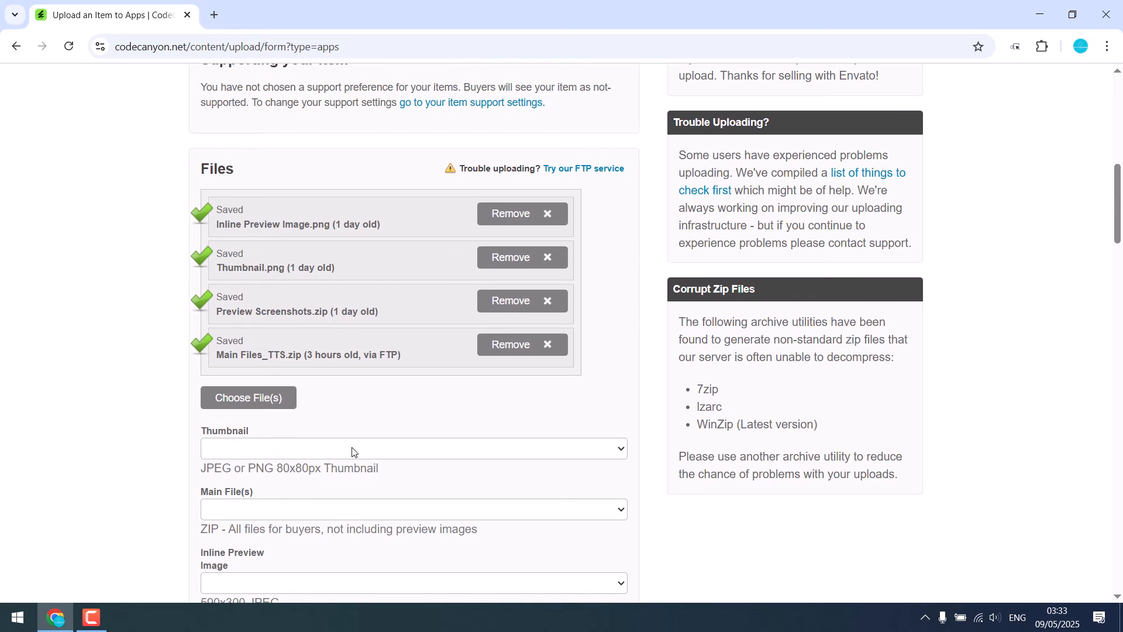
{"action": "left_click", "coordinate": [578, 169]}
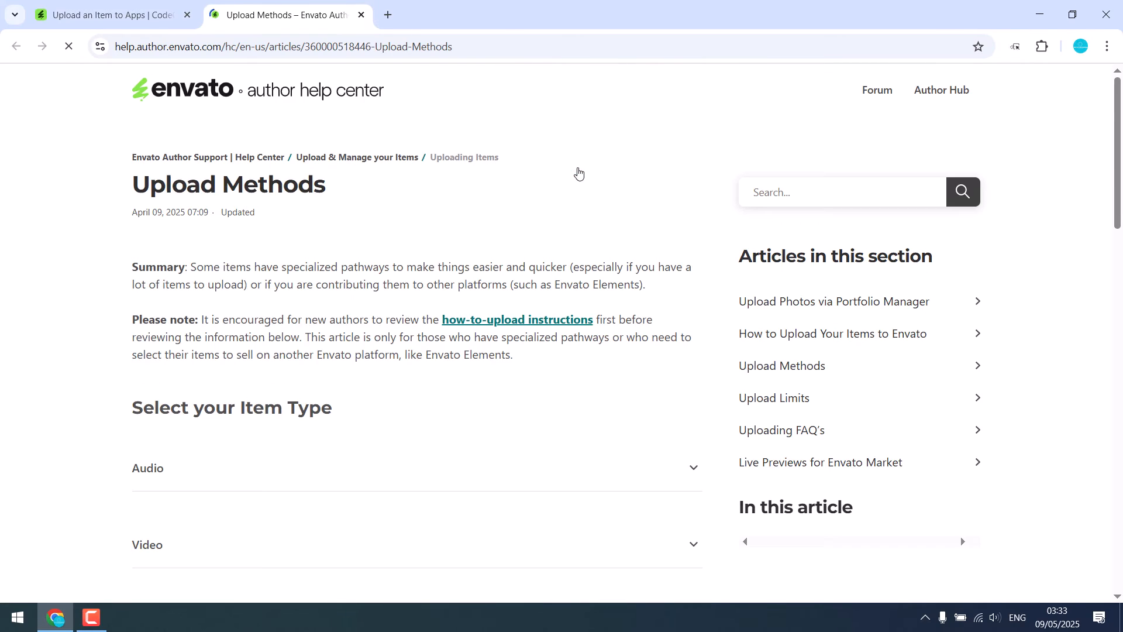
{"action": "scroll", "coordinate": [386, 321], "scroll_direction": "down", "scroll_amount": 3}
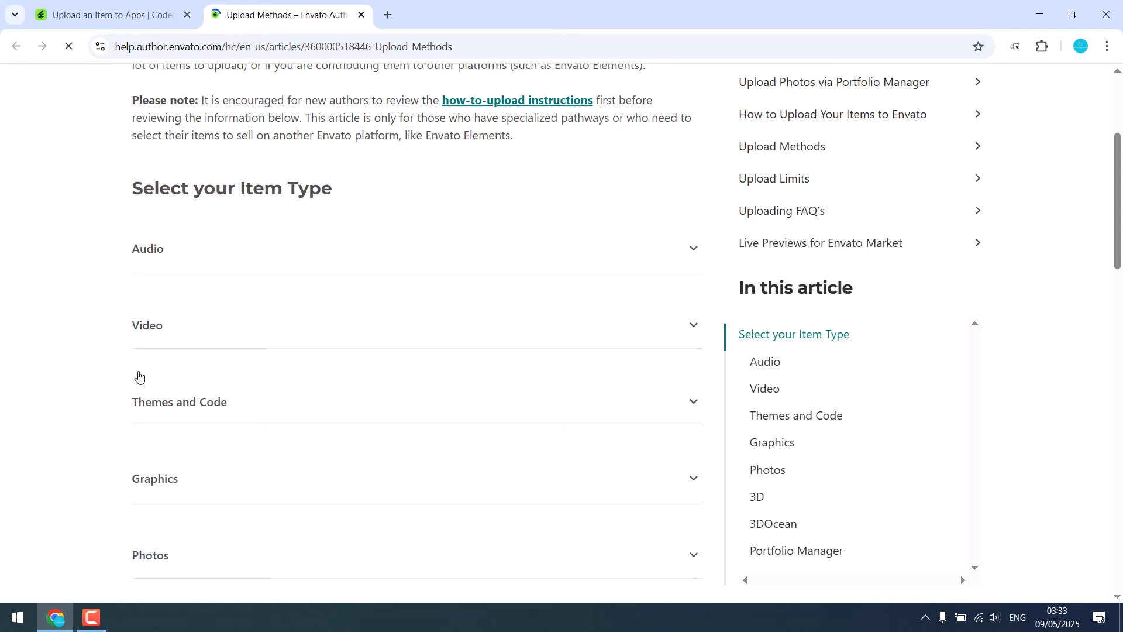
{"action": "left_click", "coordinate": [163, 256]}
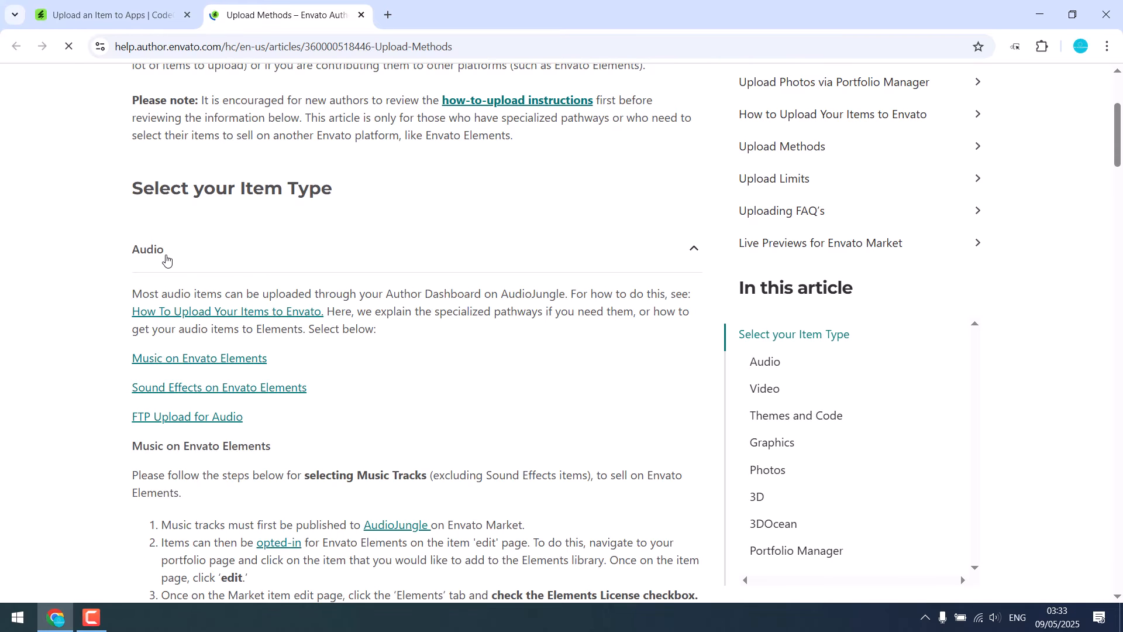
{"action": "scroll", "coordinate": [411, 309], "scroll_direction": "down", "scroll_amount": 2}
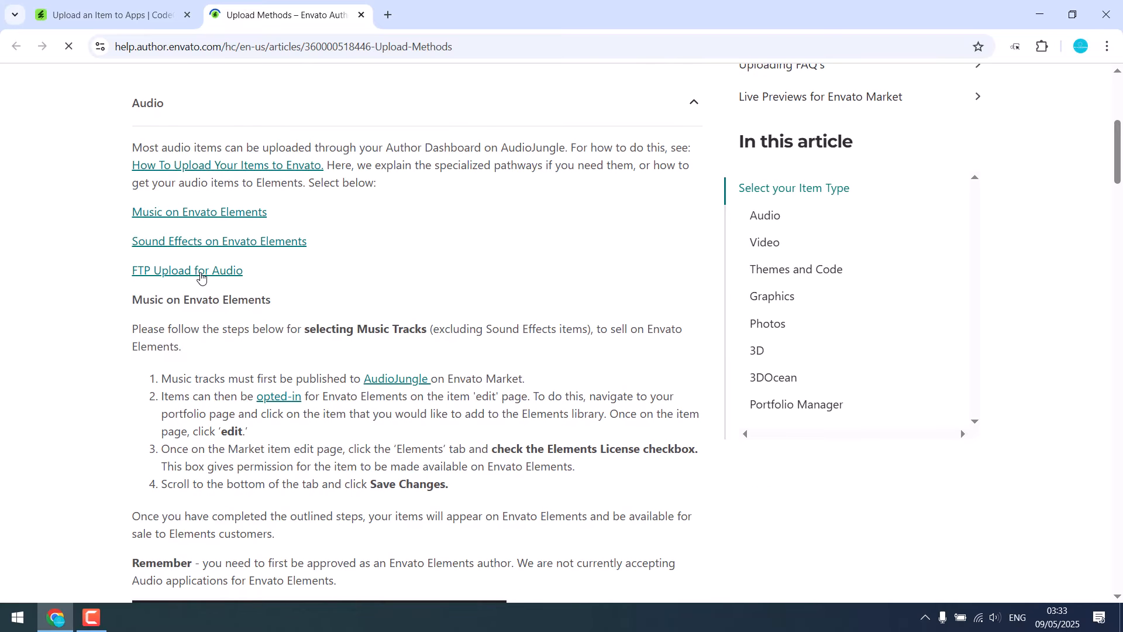
{"action": "left_click", "coordinate": [202, 272]}
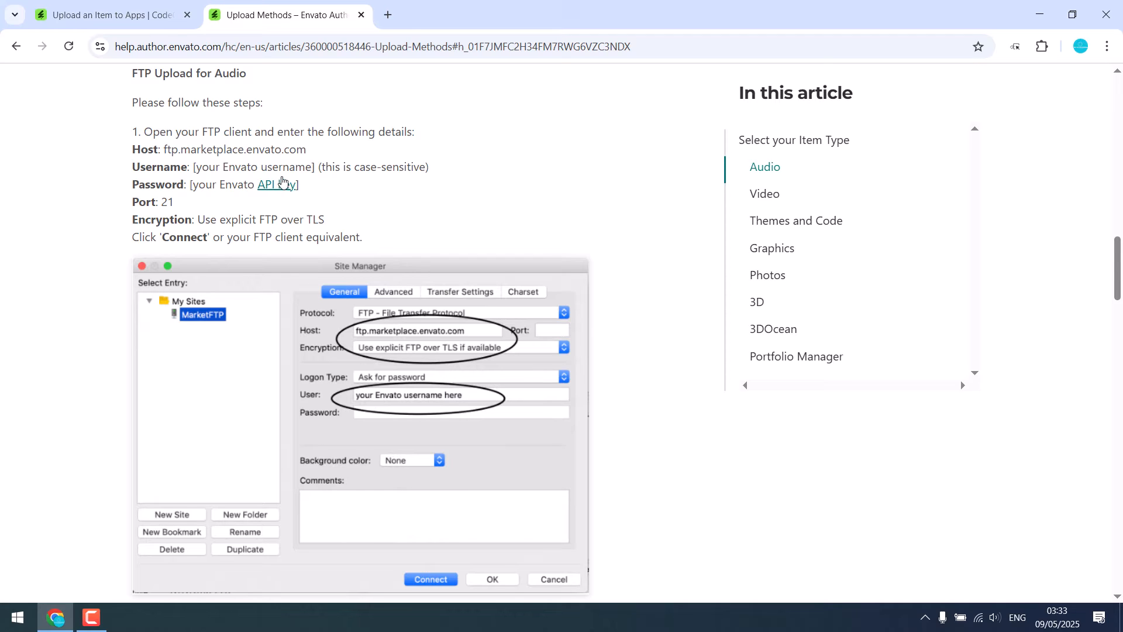
Open the API key link from the FTP password instructions in a new tab and switch to it.
{"action": "right_click", "coordinate": [277, 190]}
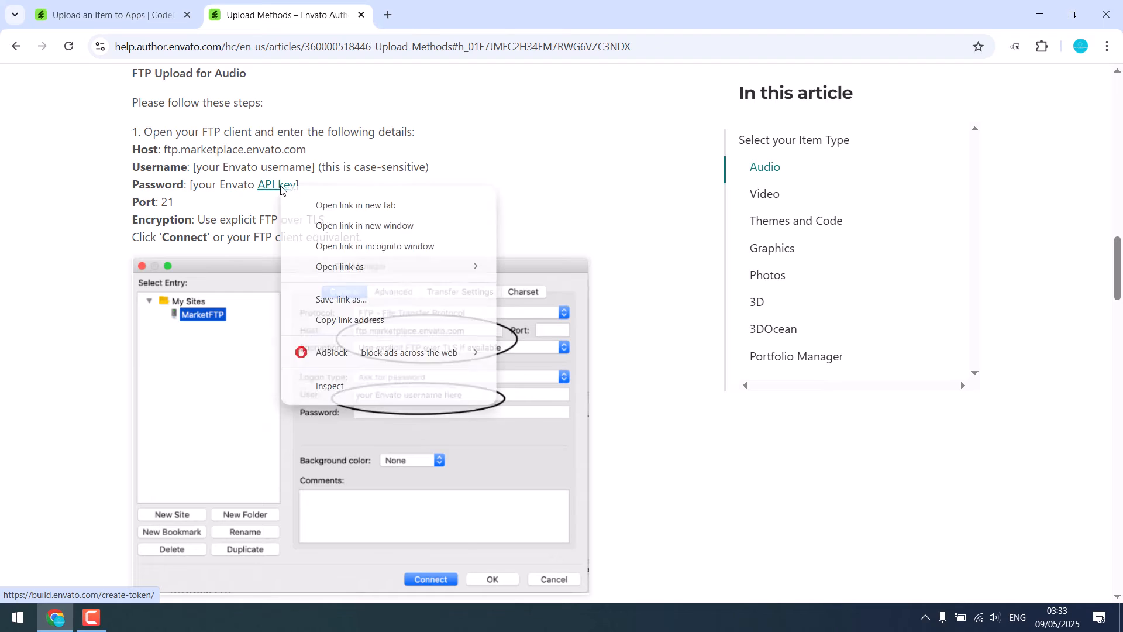
{"action": "left_click", "coordinate": [328, 205]}
{"action": "left_click", "coordinate": [430, 24]}
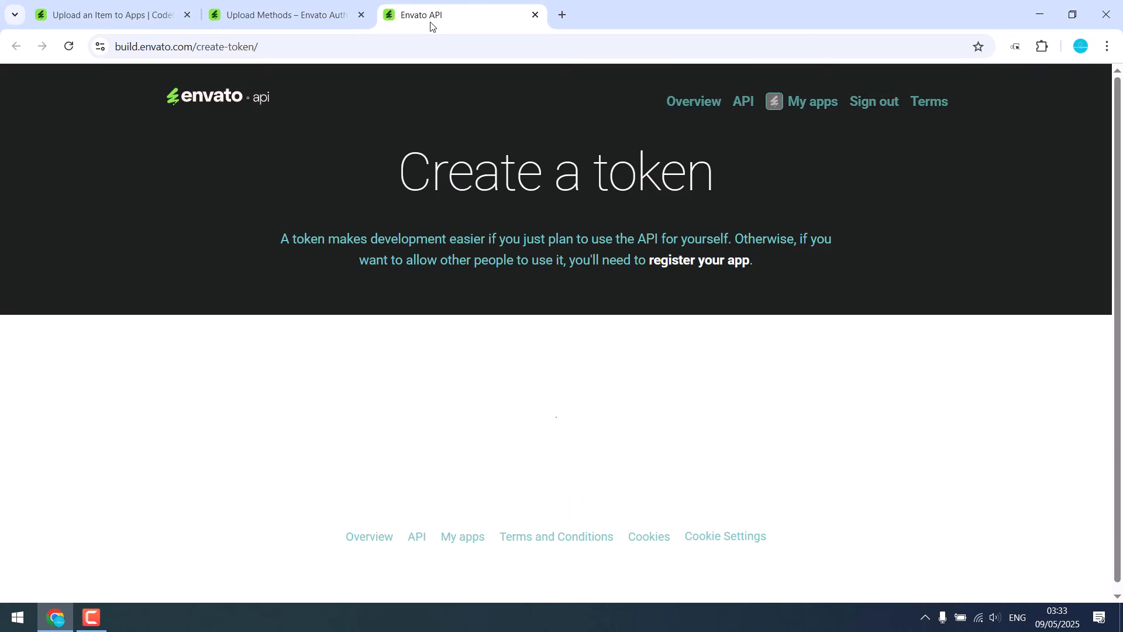
Create a token named test with permission to view the user's Envato Account username, agreeing to the Terms and Conditions.
{"action": "scroll", "coordinate": [574, 312], "scroll_direction": "down", "scroll_amount": 3}
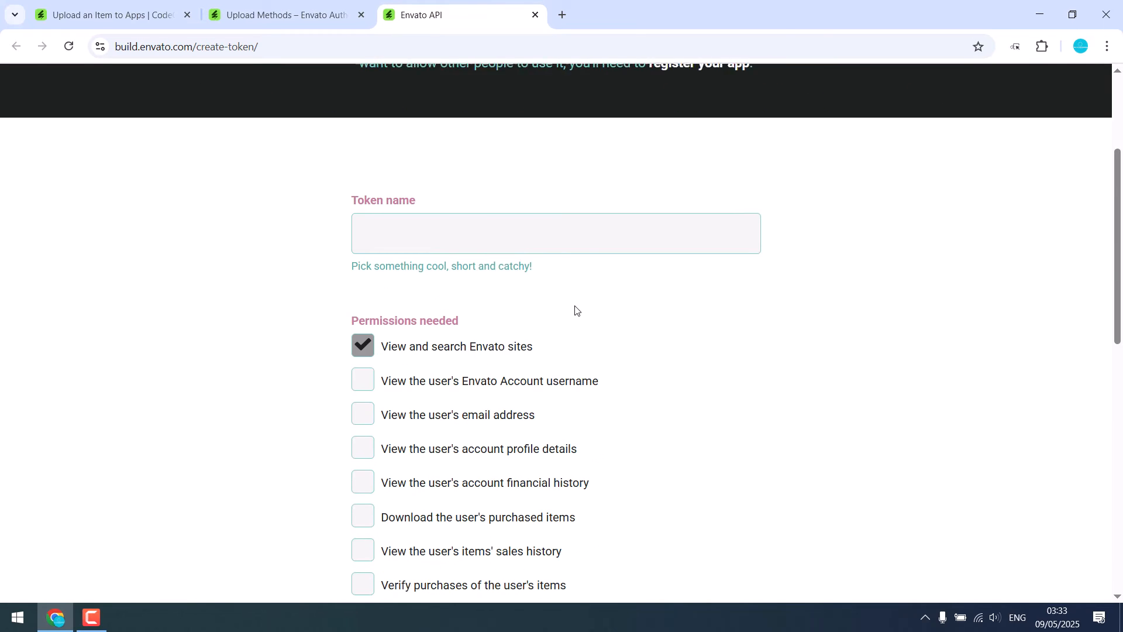
{"action": "left_click", "coordinate": [443, 212]}
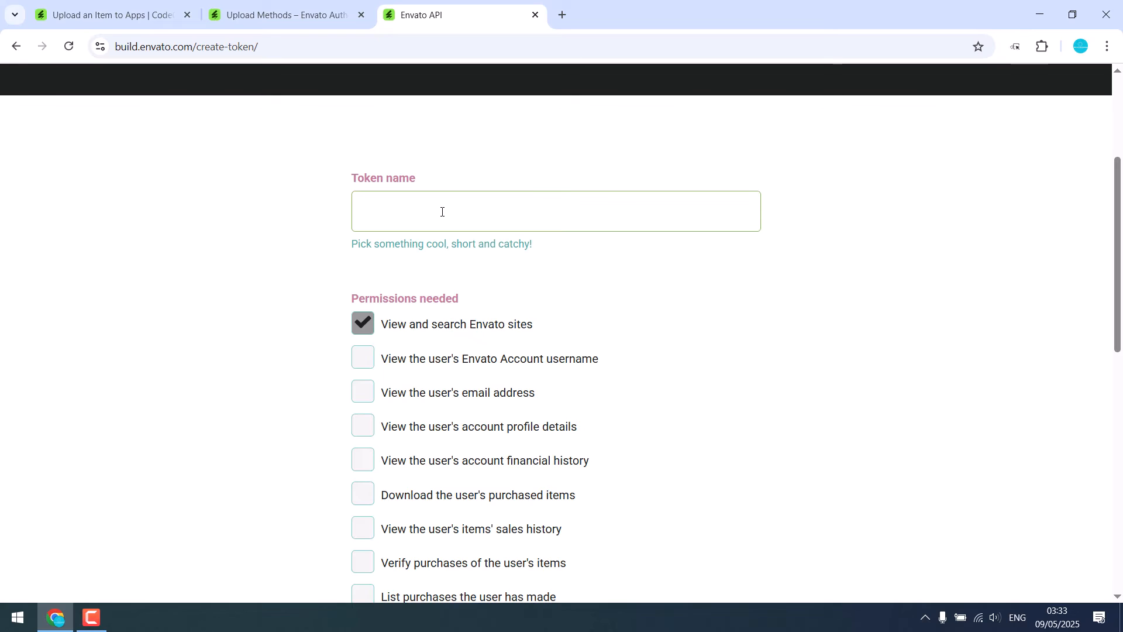
{"action": "type", "text": "test"}
{"action": "left_click", "coordinate": [367, 363]}
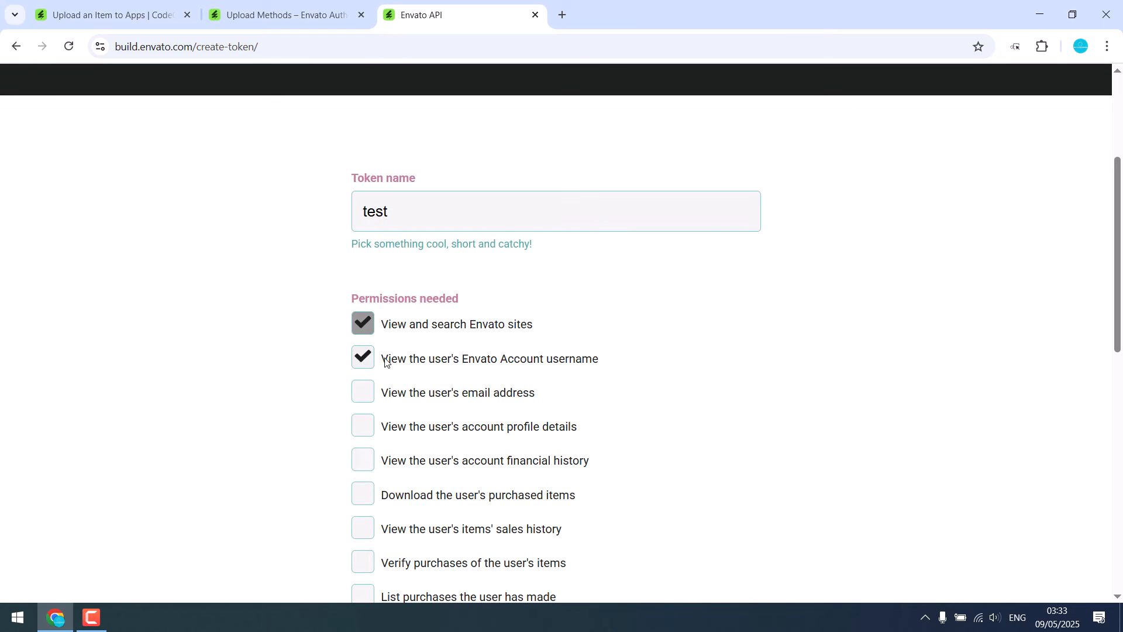
{"action": "scroll", "coordinate": [451, 345], "scroll_direction": "down", "scroll_amount": 7}
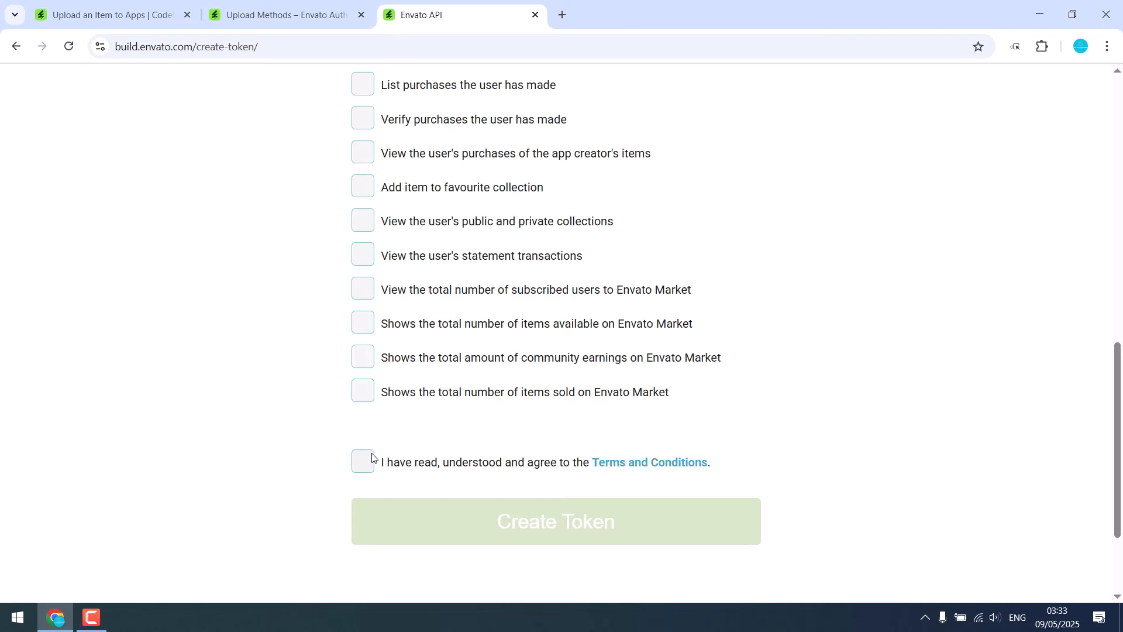
{"action": "left_click", "coordinate": [366, 461]}
{"action": "left_click", "coordinate": [520, 520]}
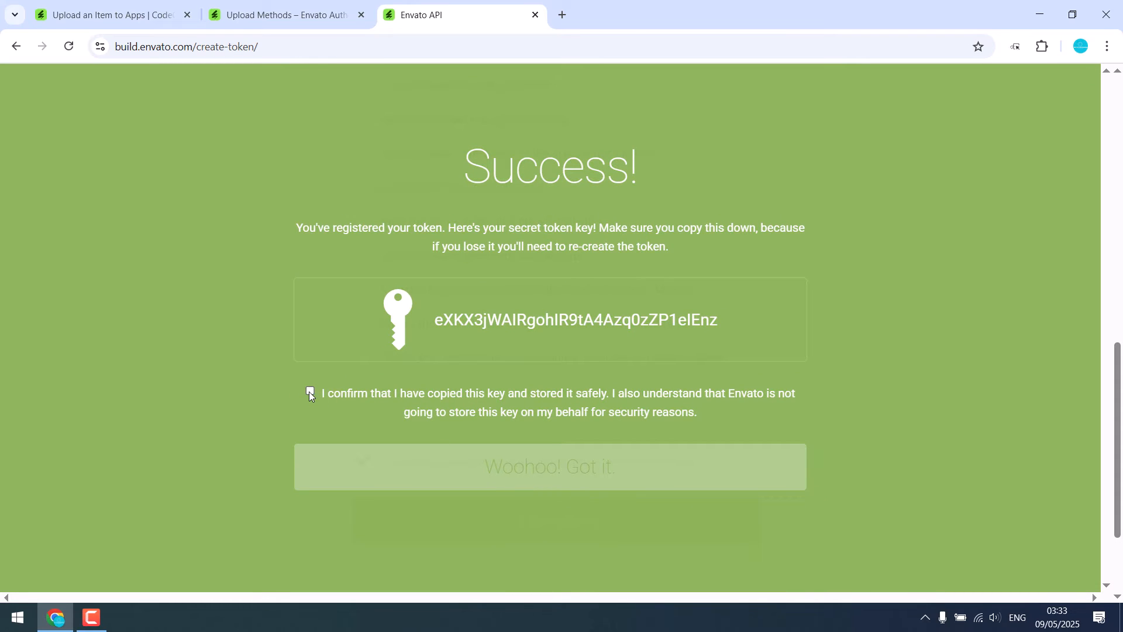
Copy the secret token key, confirm it has been stored safely, and finish the token registration.
{"action": "left_click", "coordinate": [310, 392]}
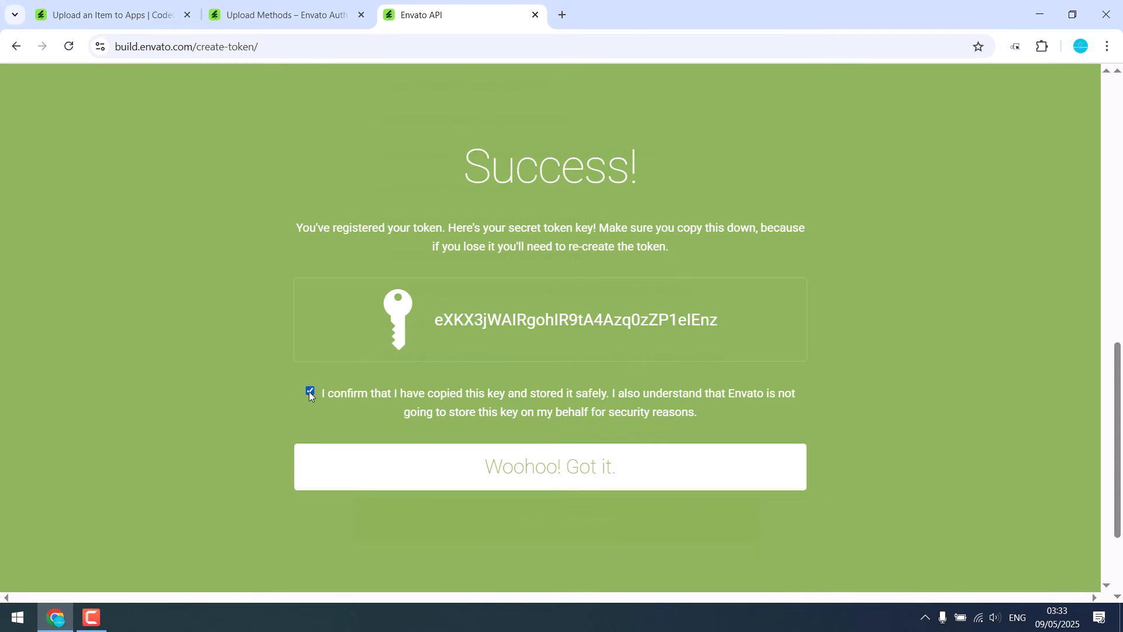
{"action": "left_click_drag", "start_coordinate": [435, 319], "coordinate": [719, 324]}
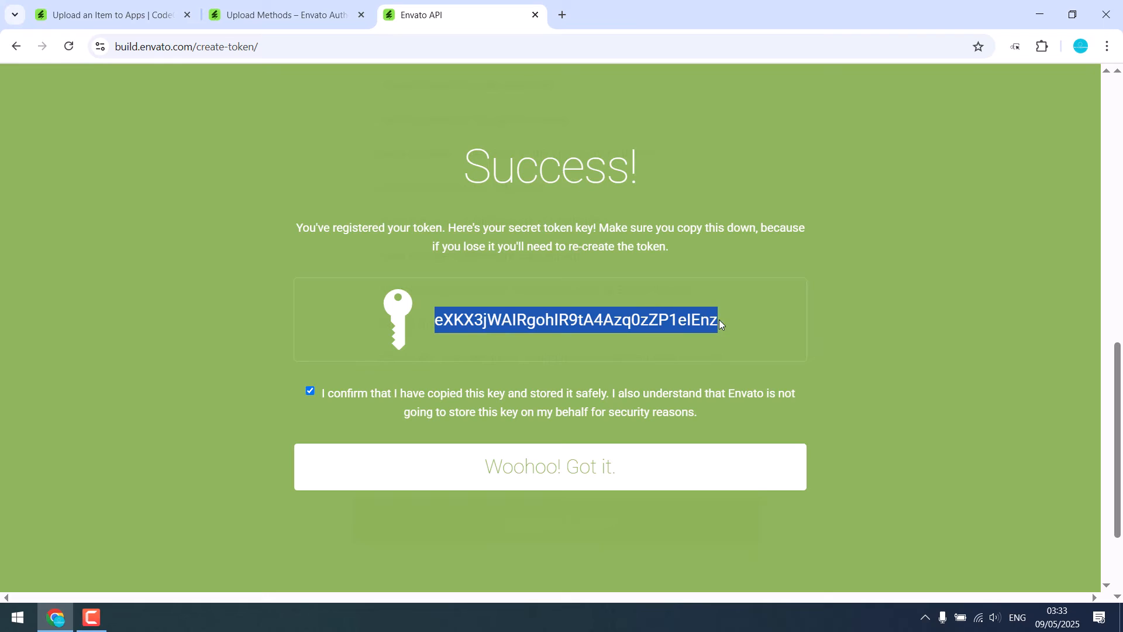
{"action": "right_click", "coordinate": [597, 317]}
{"action": "left_click", "coordinate": [627, 334]}
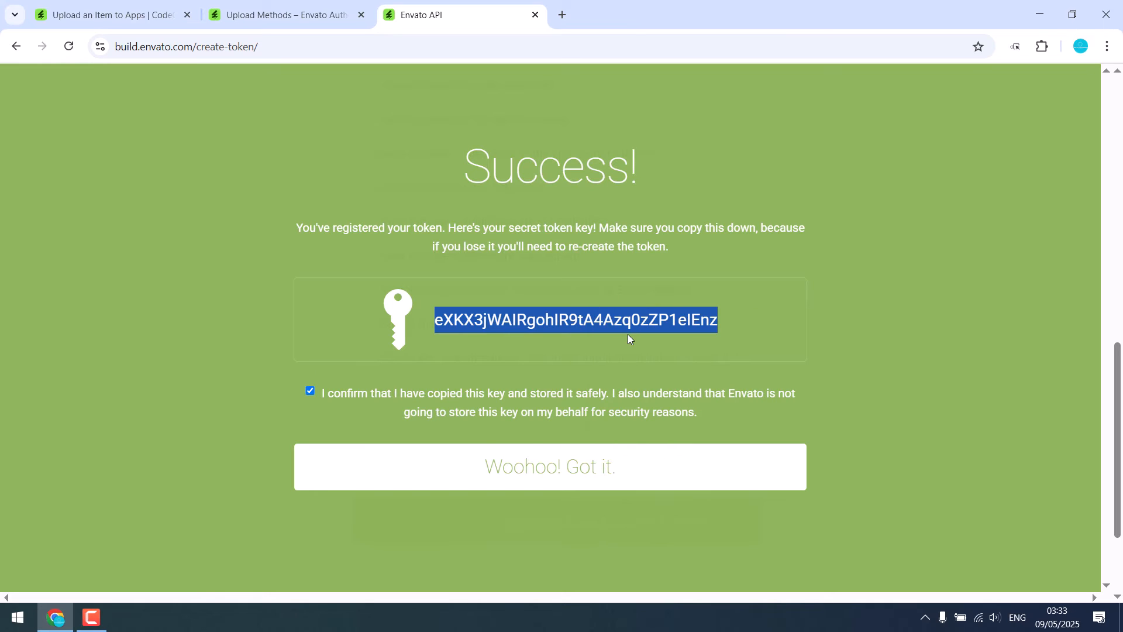
{"action": "left_click", "coordinate": [531, 474]}
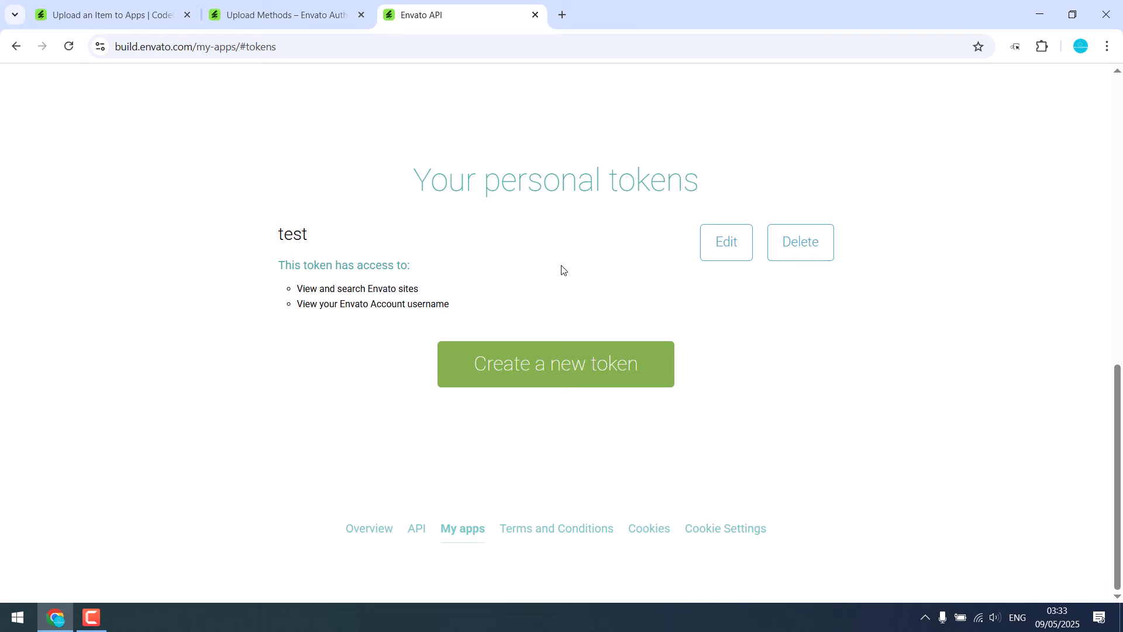
Review the FTP connection details in the help article and check the Envato account username on the upload page.
{"action": "left_click", "coordinate": [309, 15]}
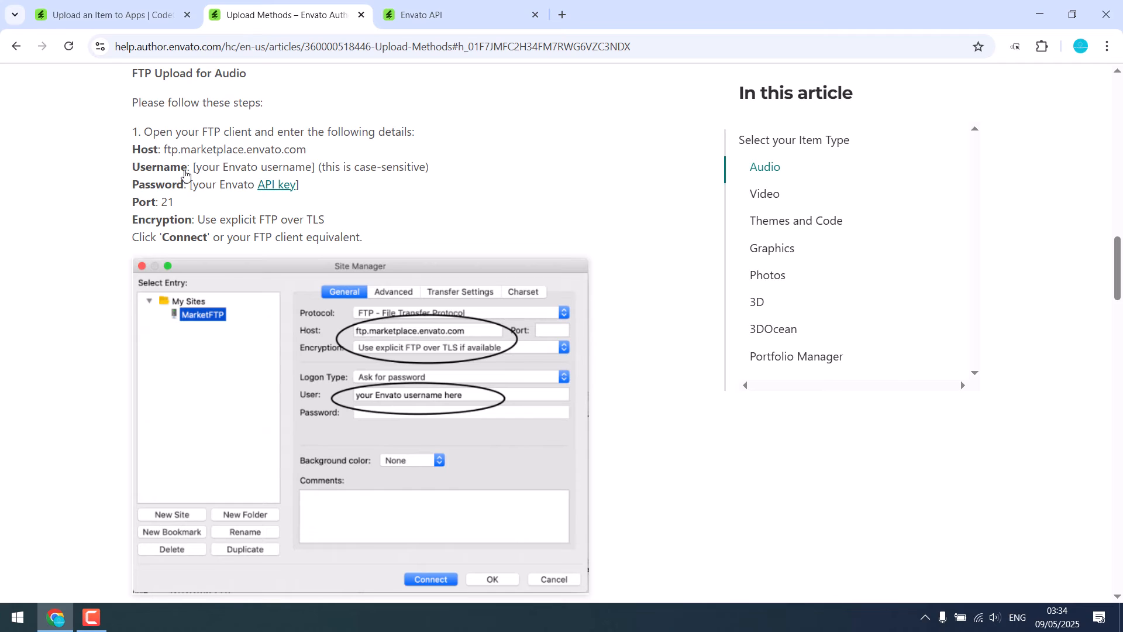
{"action": "left_click", "coordinate": [120, 8]}
{"action": "scroll", "coordinate": [701, 223], "scroll_direction": "up", "scroll_amount": 8}
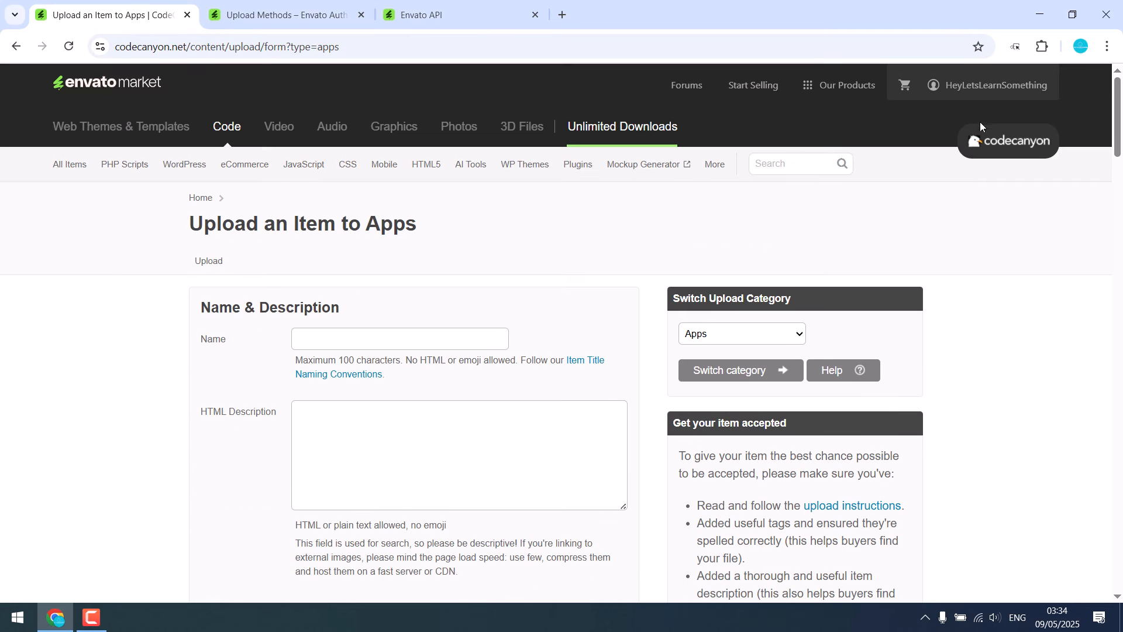
{"action": "left_click", "coordinate": [330, 22]}
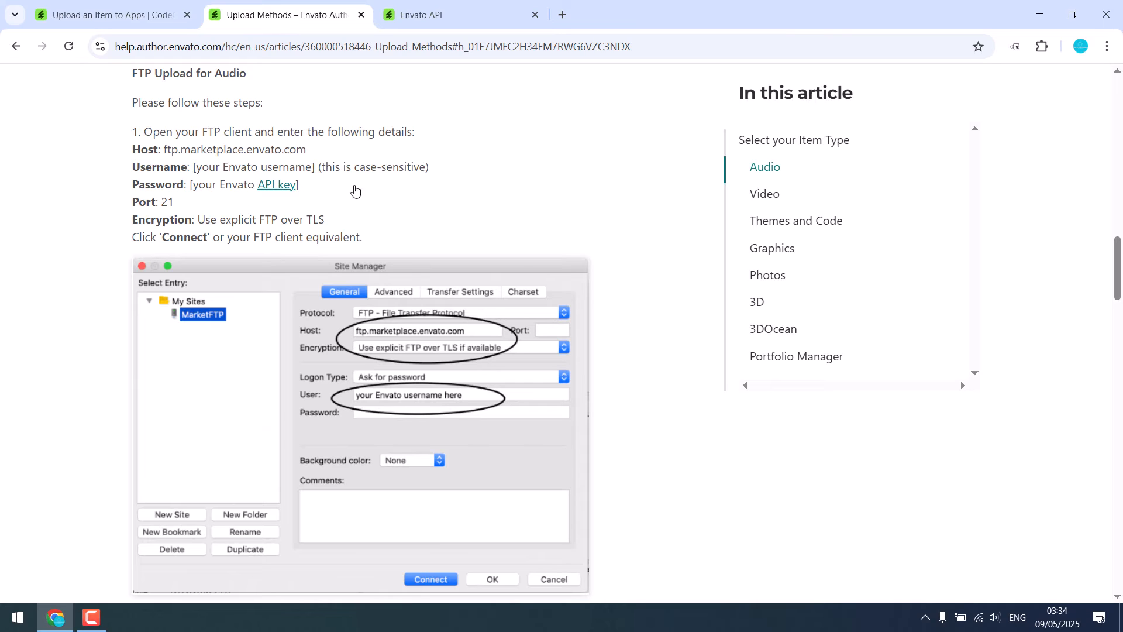
Search Google for filezilla in a new tab.
{"action": "left_click", "coordinate": [560, 13]}
{"action": "type", "text": "fil"}
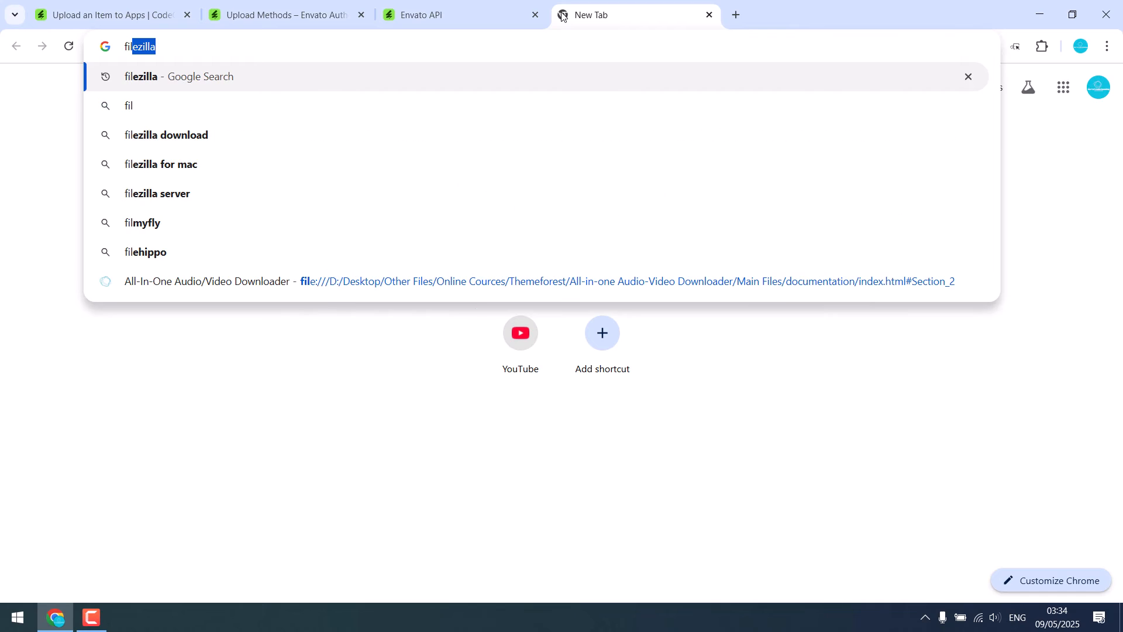
{"action": "key", "text": "Return"}
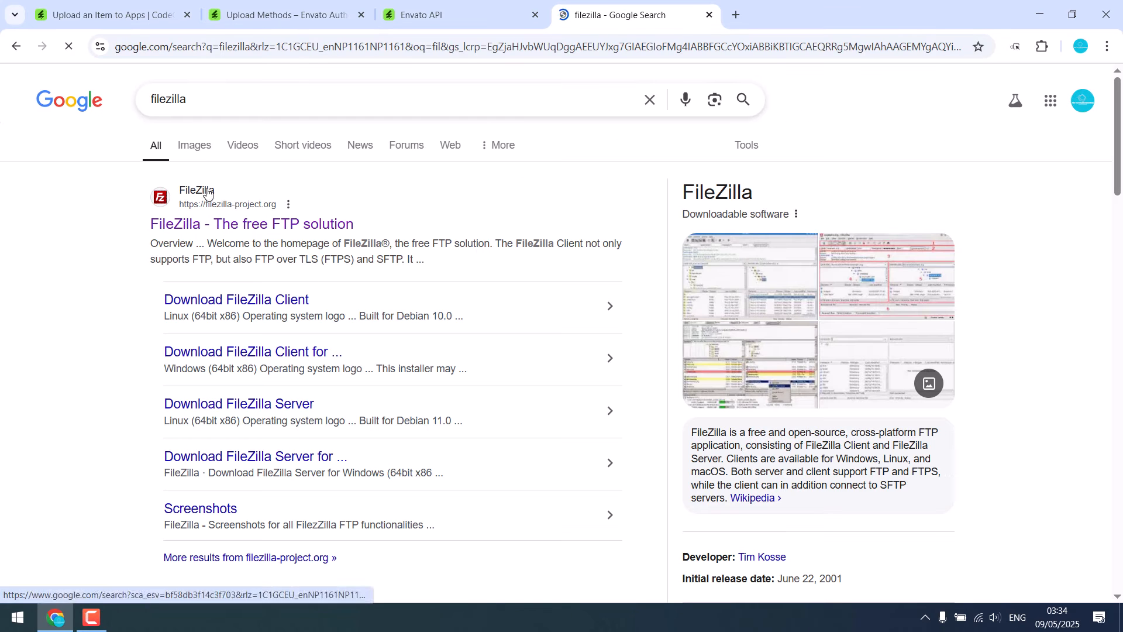
Open the FileZilla website from the search results and go to the FileZilla Client download page.
{"action": "left_click", "coordinate": [272, 222]}
{"action": "scroll", "coordinate": [271, 246], "scroll_direction": "down", "scroll_amount": 3}
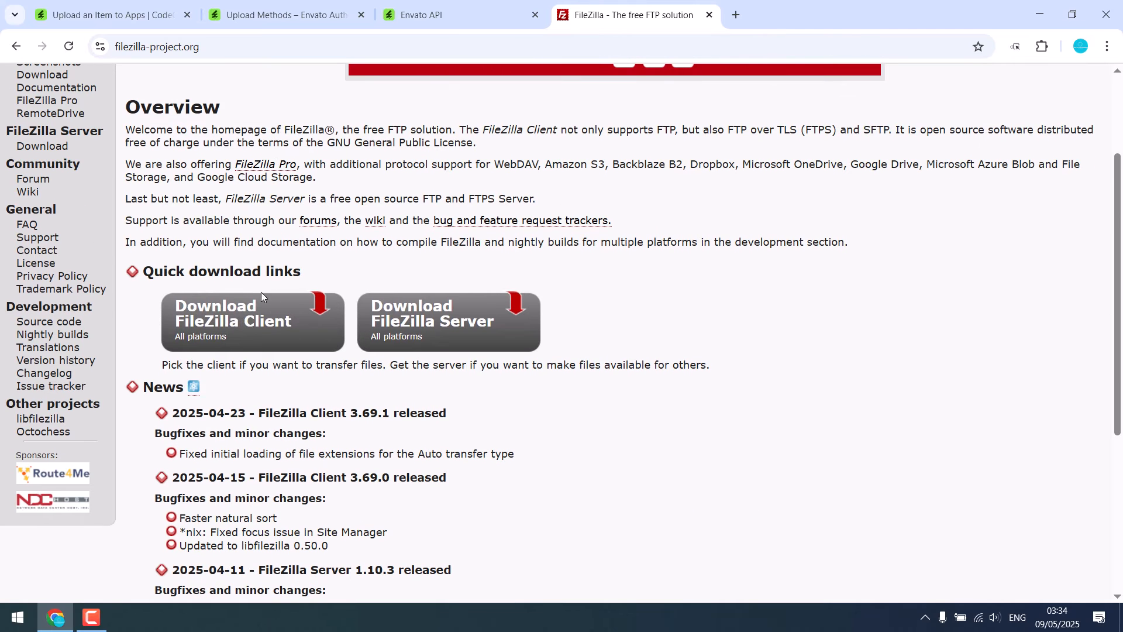
{"action": "left_click", "coordinate": [234, 327]}
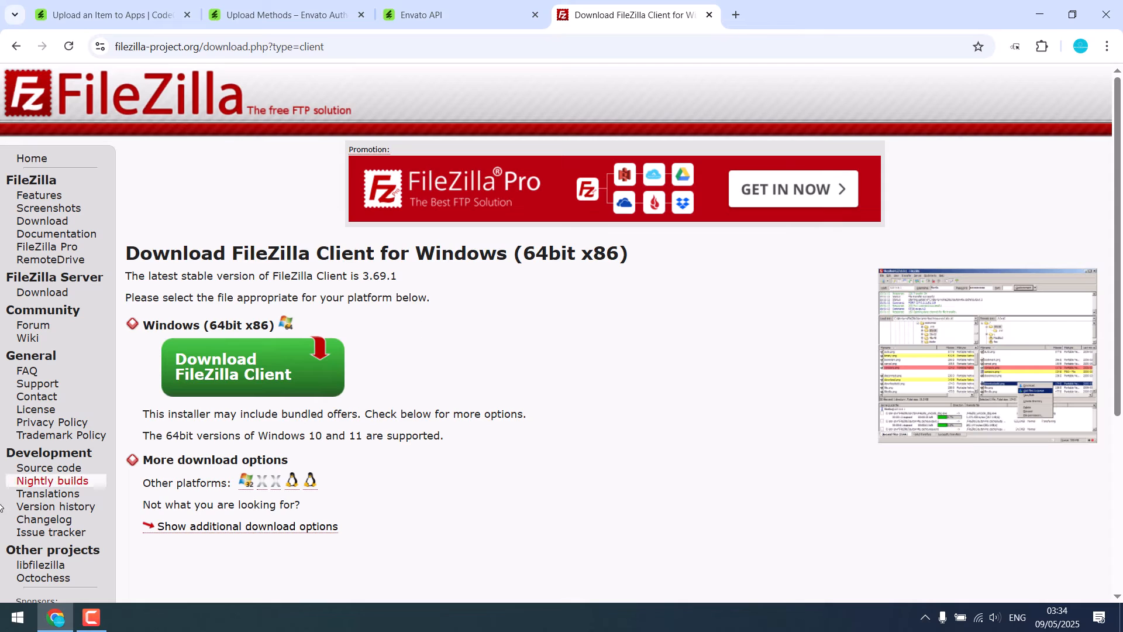
Launch the installed FileZilla application and paste the copied API token as the connection password.
{"action": "left_click", "coordinate": [17, 617]}
{"action": "type", "text": "file"}
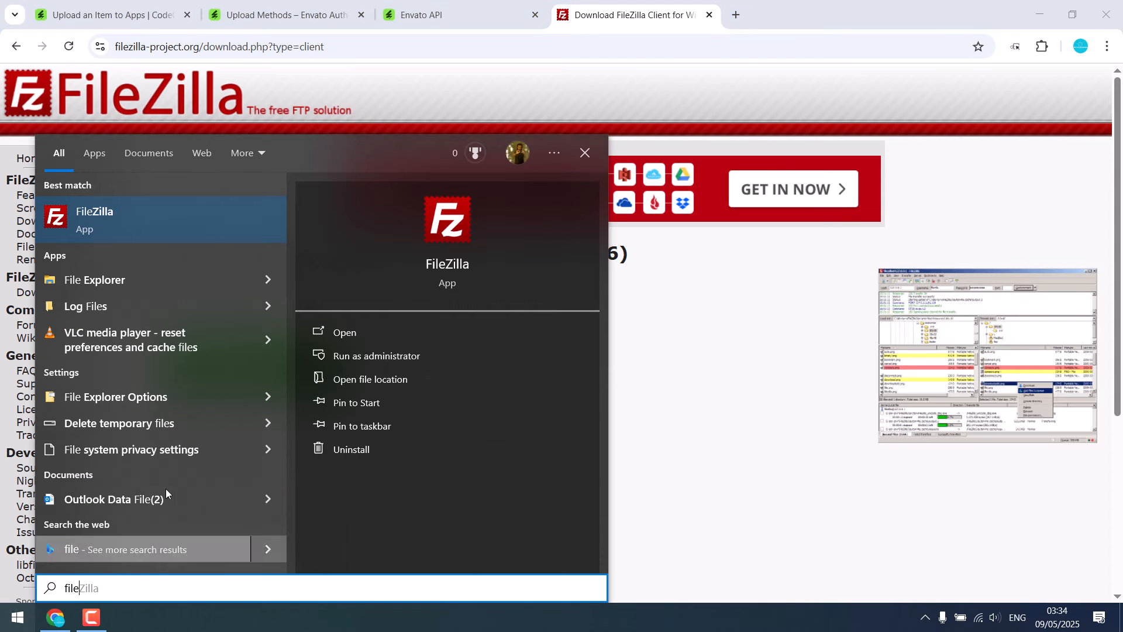
{"action": "left_click", "coordinate": [113, 213]}
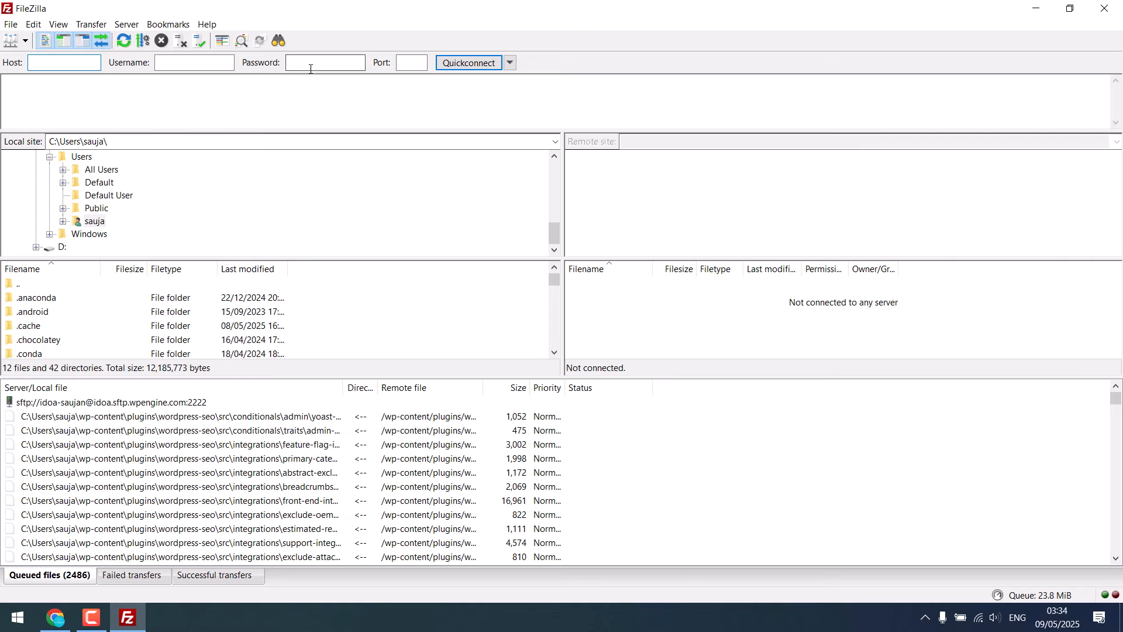
{"action": "right_click", "coordinate": [309, 62]}
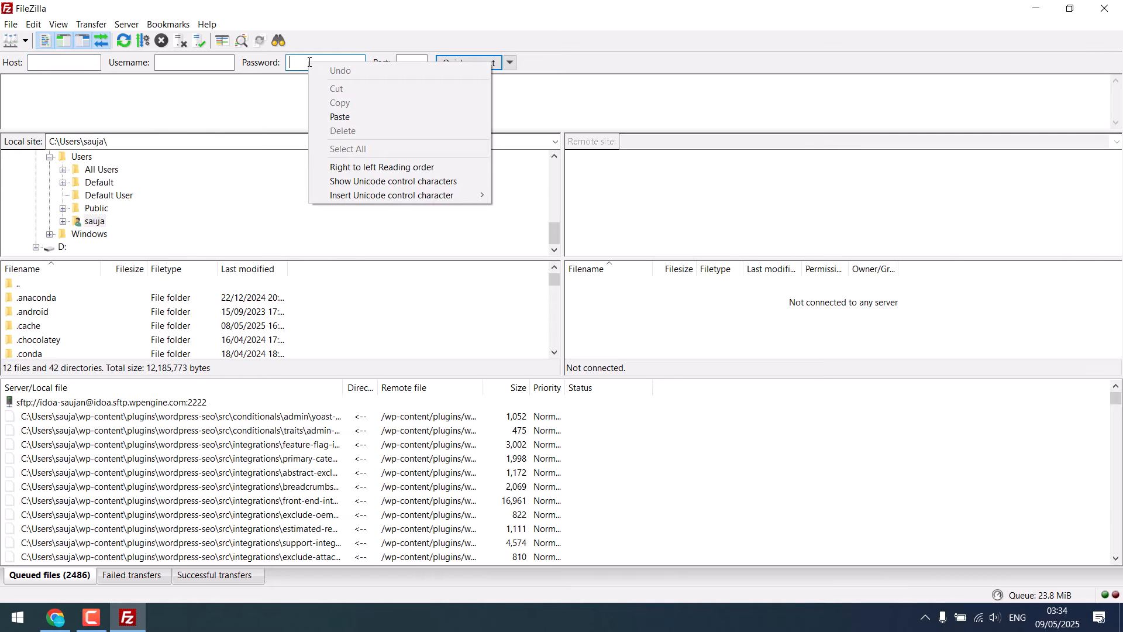
{"action": "left_click", "coordinate": [328, 118]}
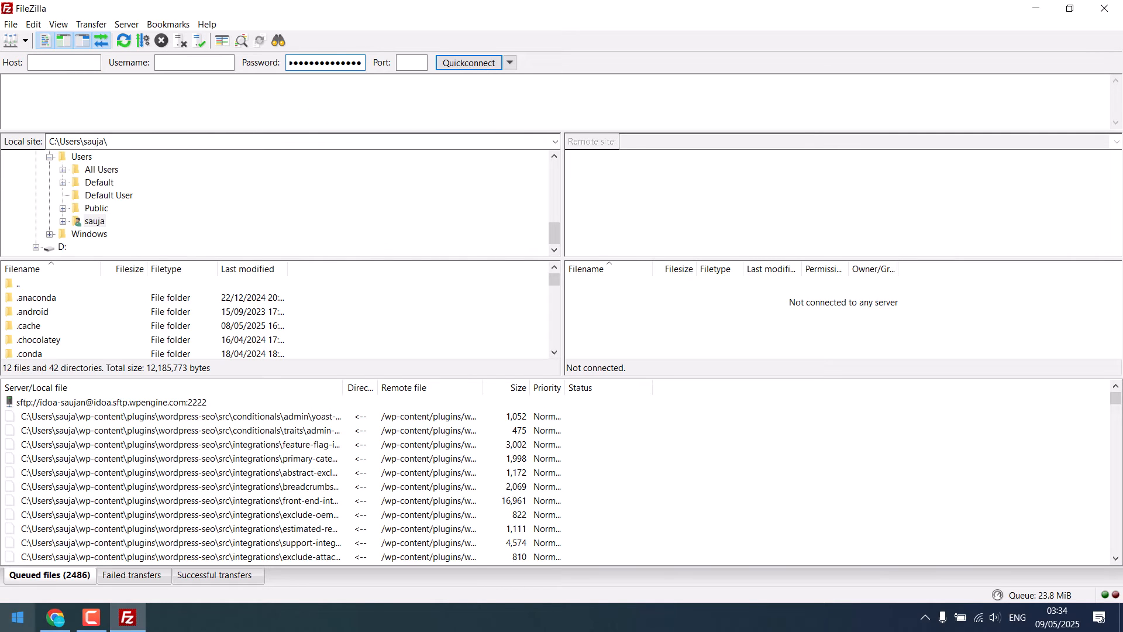
Paste the API token into a new Notepad document and check the token's entry on the Envato API page in Chrome.
{"action": "left_click", "coordinate": [2, 627]}
{"action": "type", "text": "note"}
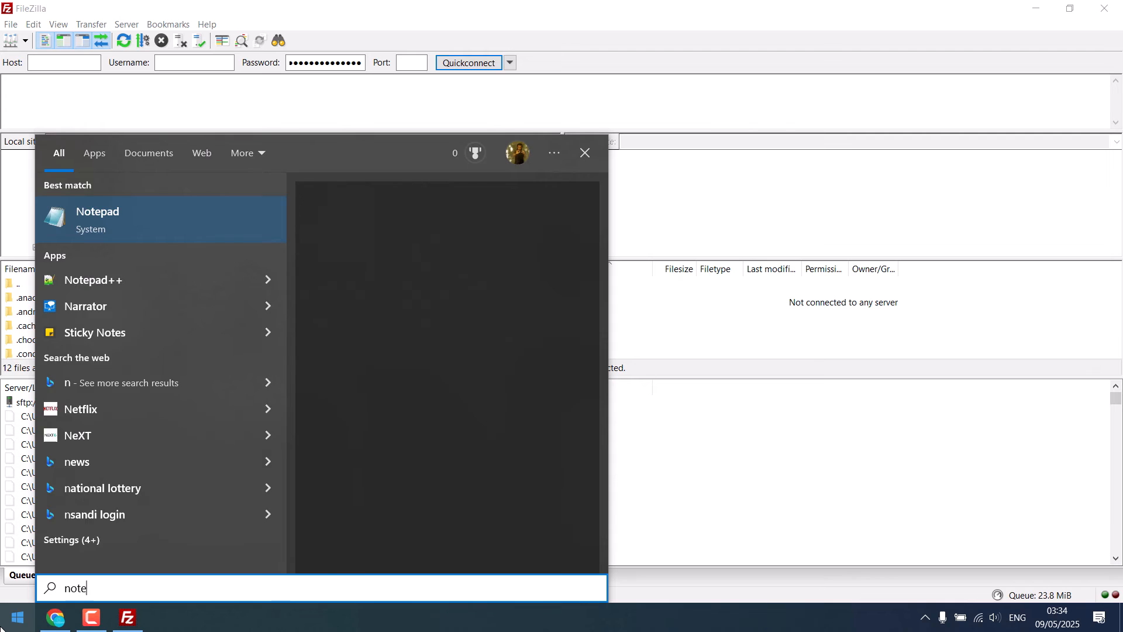
{"action": "key", "text": "Return"}
{"action": "key", "text": "ctrl+v"}
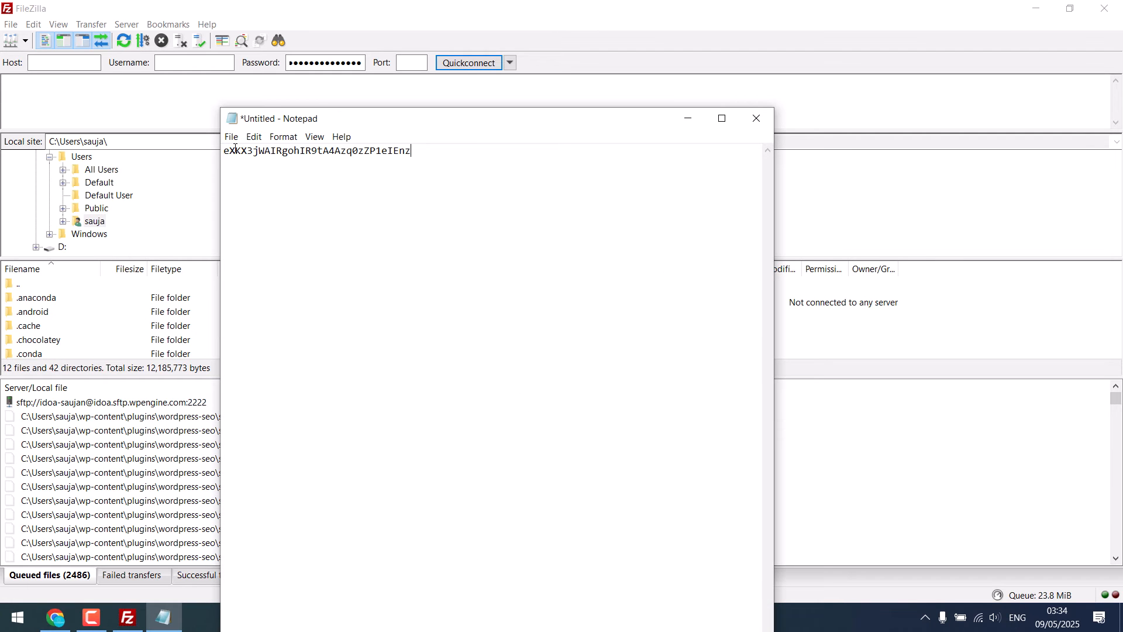
{"action": "left_click", "coordinate": [56, 618]}
{"action": "left_click", "coordinate": [420, 12]}
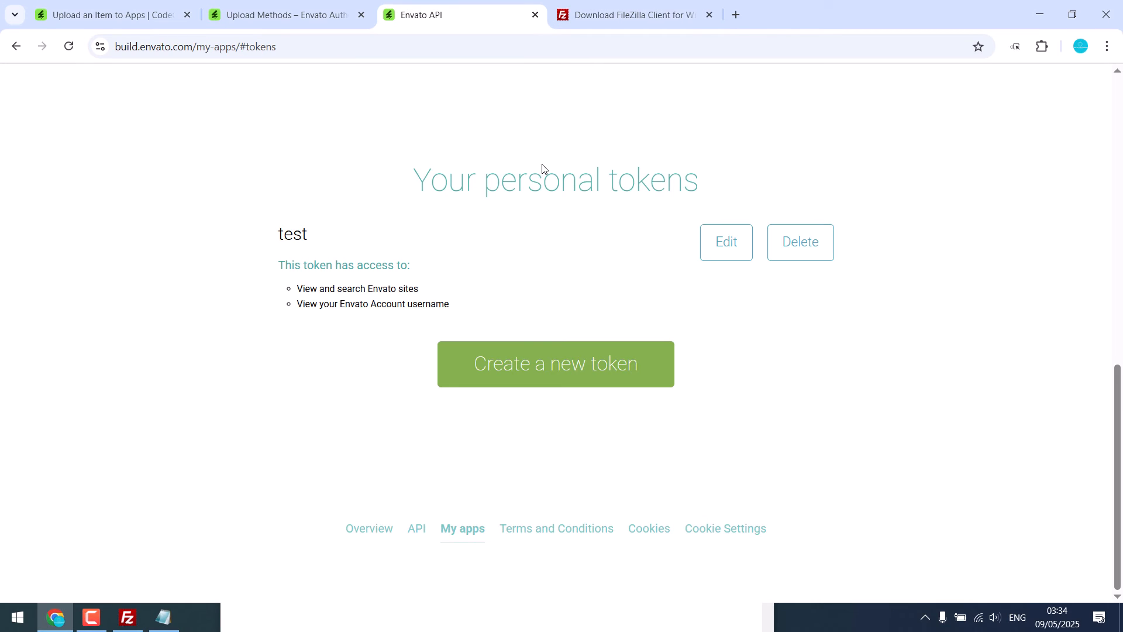
{"action": "left_click", "coordinate": [163, 618]}
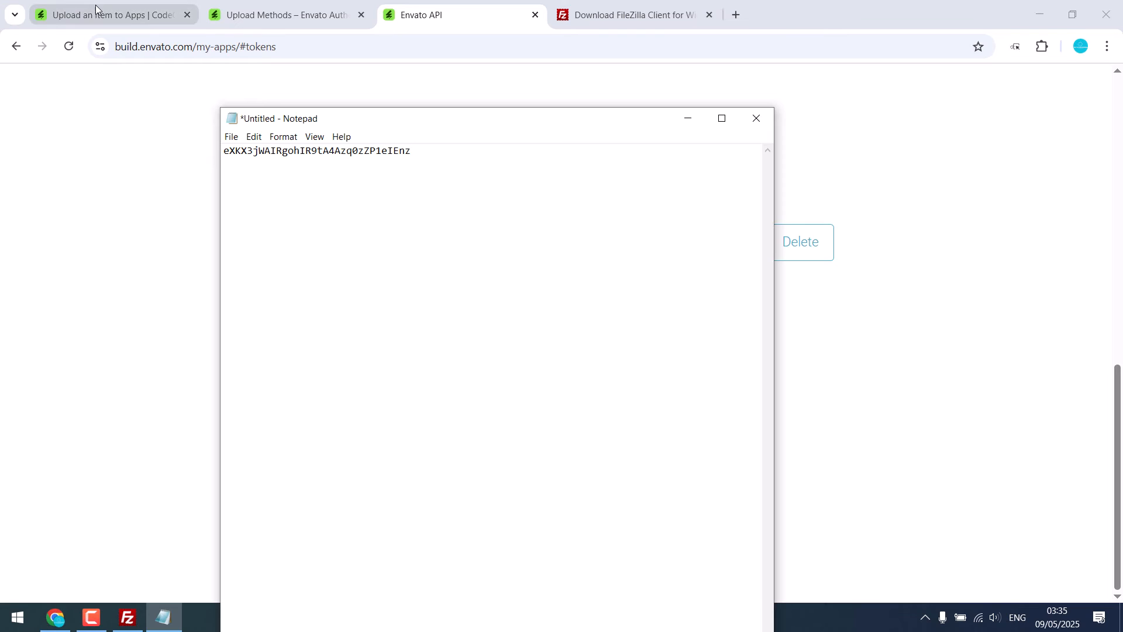
Copy the host ftp.marketplace.envato.com from the Upload Methods article and paste it as the host in FileZilla.
{"action": "left_click", "coordinate": [117, 15]}
{"action": "left_click", "coordinate": [243, 16]}
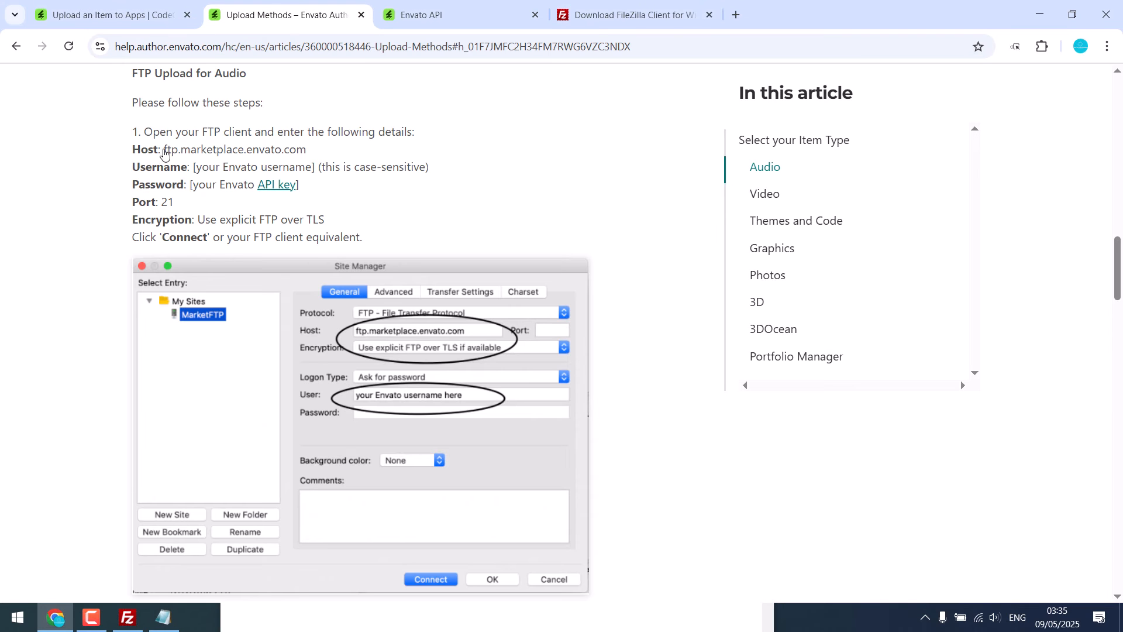
{"action": "left_click_drag", "start_coordinate": [166, 155], "coordinate": [303, 153]}
{"action": "right_click", "coordinate": [303, 154]}
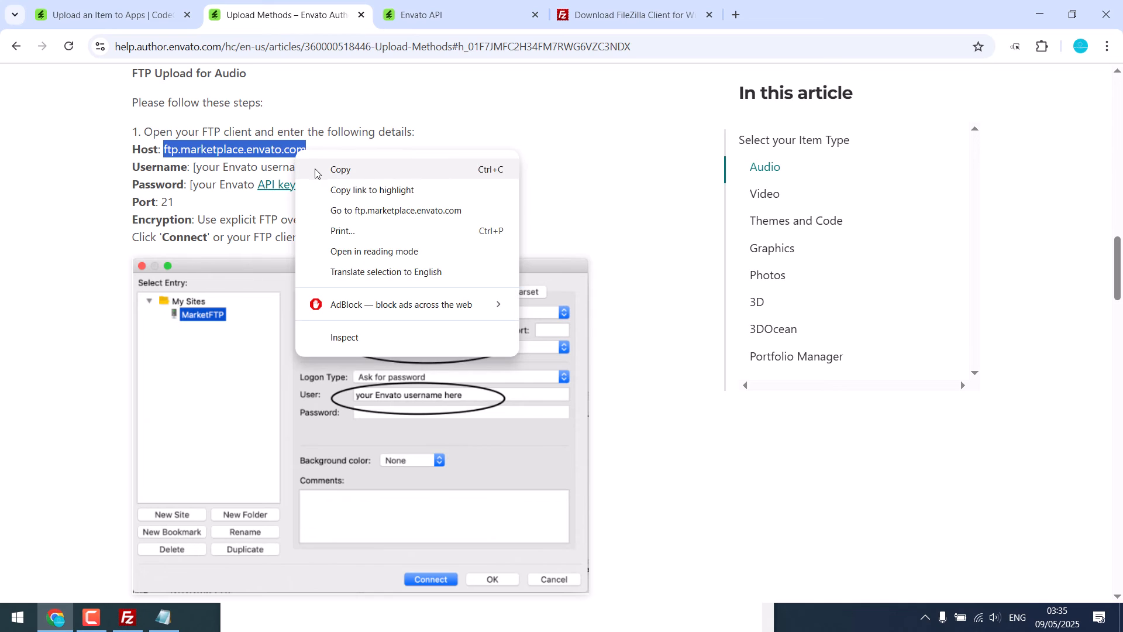
{"action": "left_click", "coordinate": [319, 169]}
{"action": "left_click", "coordinate": [125, 618]}
{"action": "left_click", "coordinate": [62, 64]}
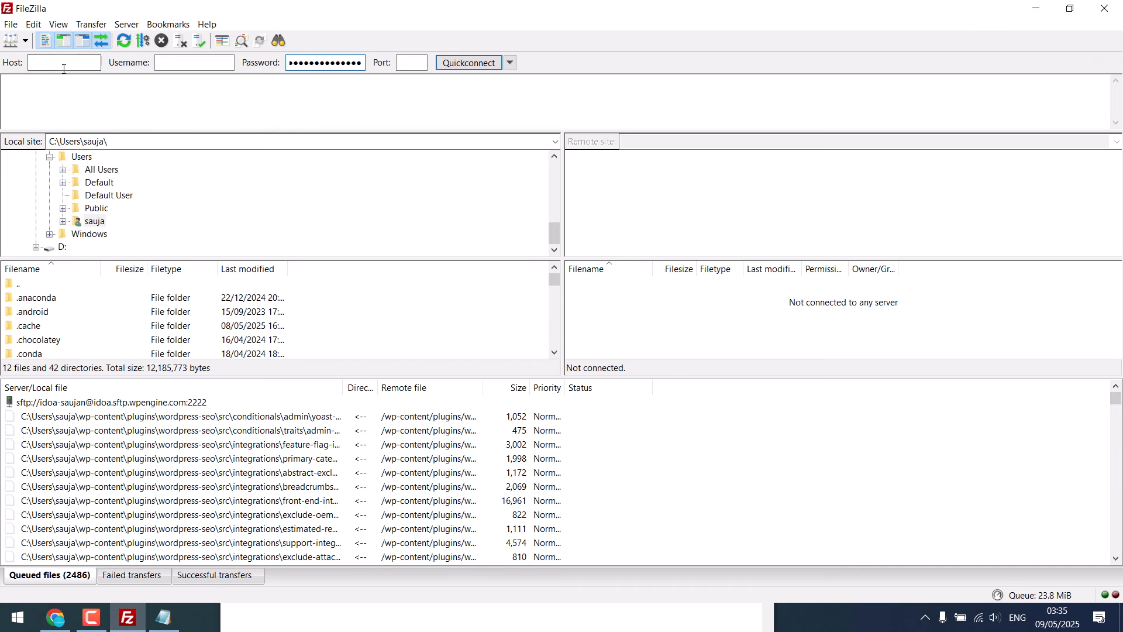
{"action": "right_click", "coordinate": [62, 66]}
{"action": "left_click", "coordinate": [82, 126]}
Switch to Chrome and copy the Envato account username from the header of the CodeCanyon upload page.
{"action": "left_click", "coordinate": [55, 619]}
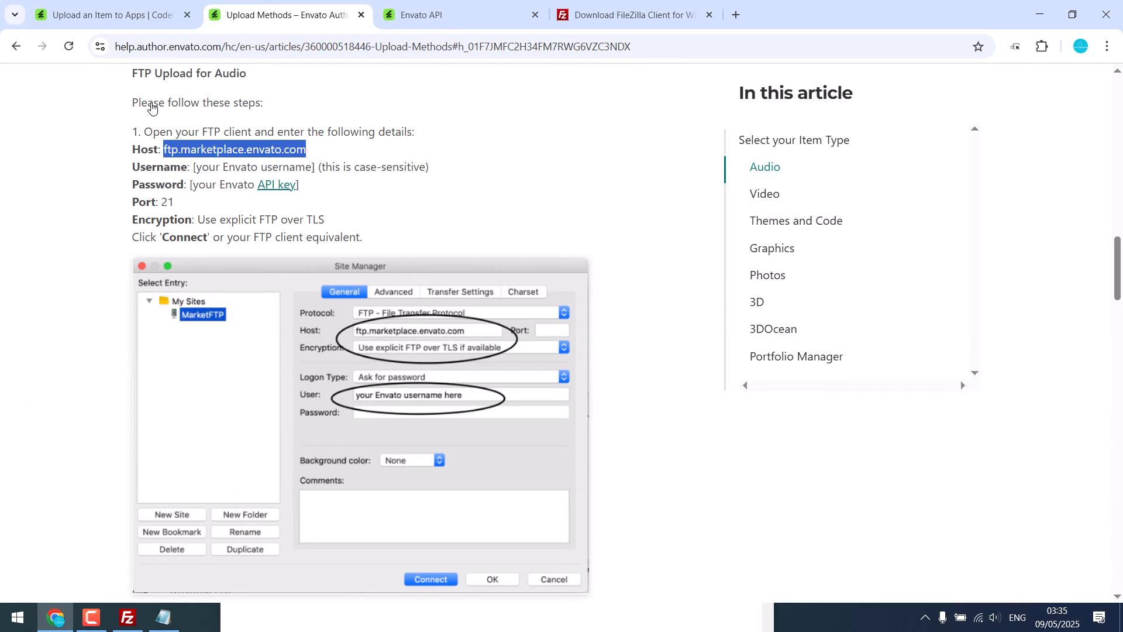
{"action": "left_click", "coordinate": [133, 15]}
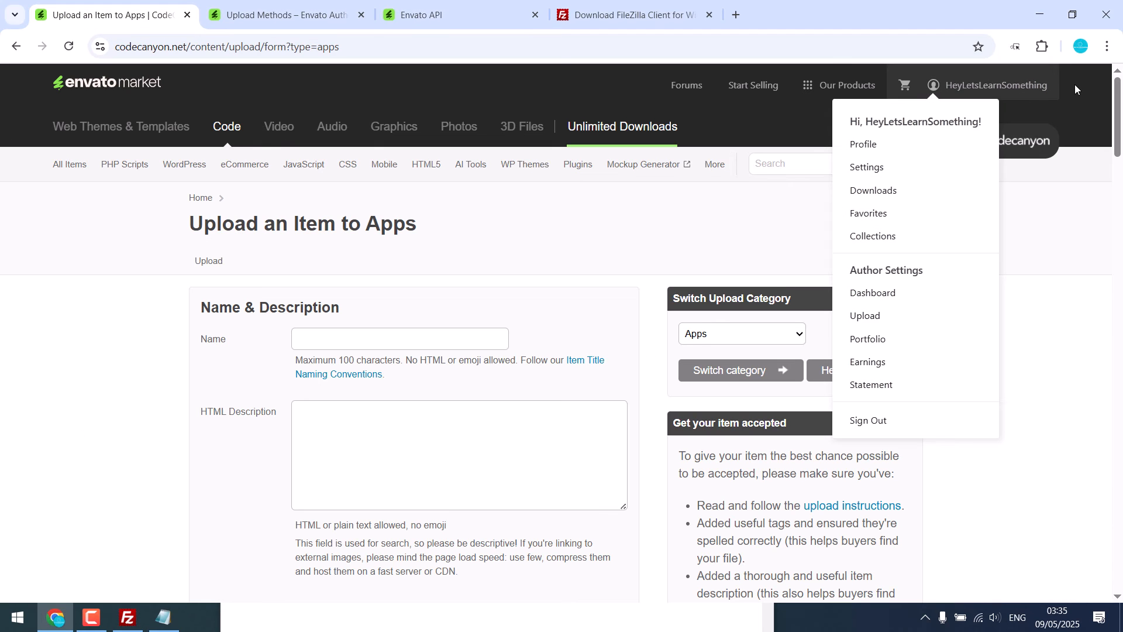
{"action": "left_click_drag", "start_coordinate": [1081, 84], "coordinate": [983, 86]}
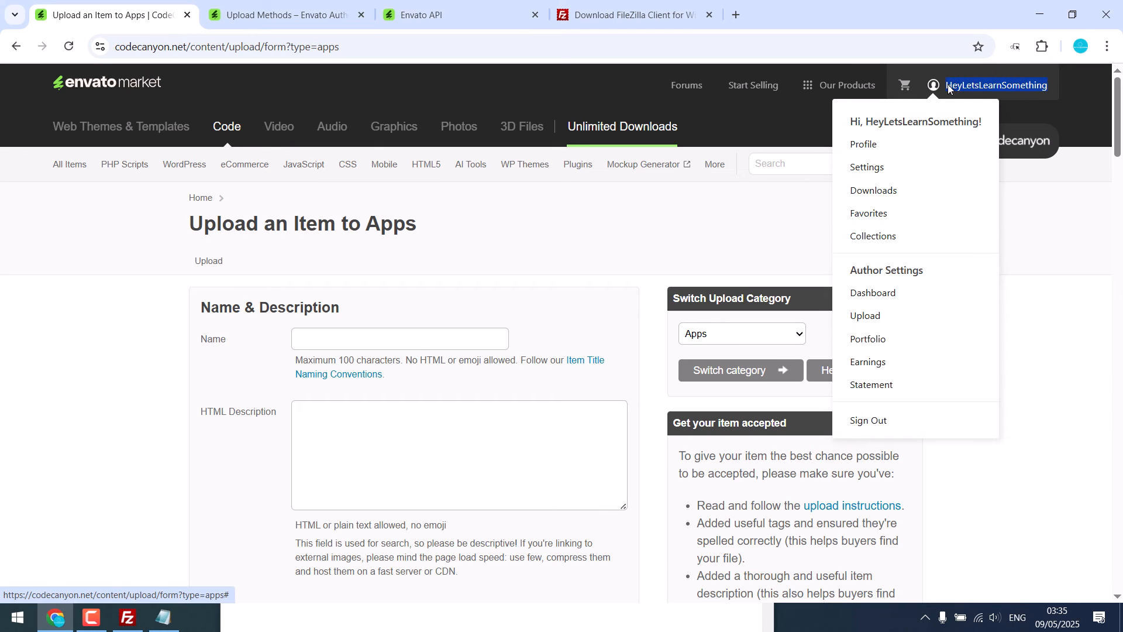
{"action": "right_click", "coordinate": [959, 82]}
{"action": "left_click", "coordinate": [739, 248]}
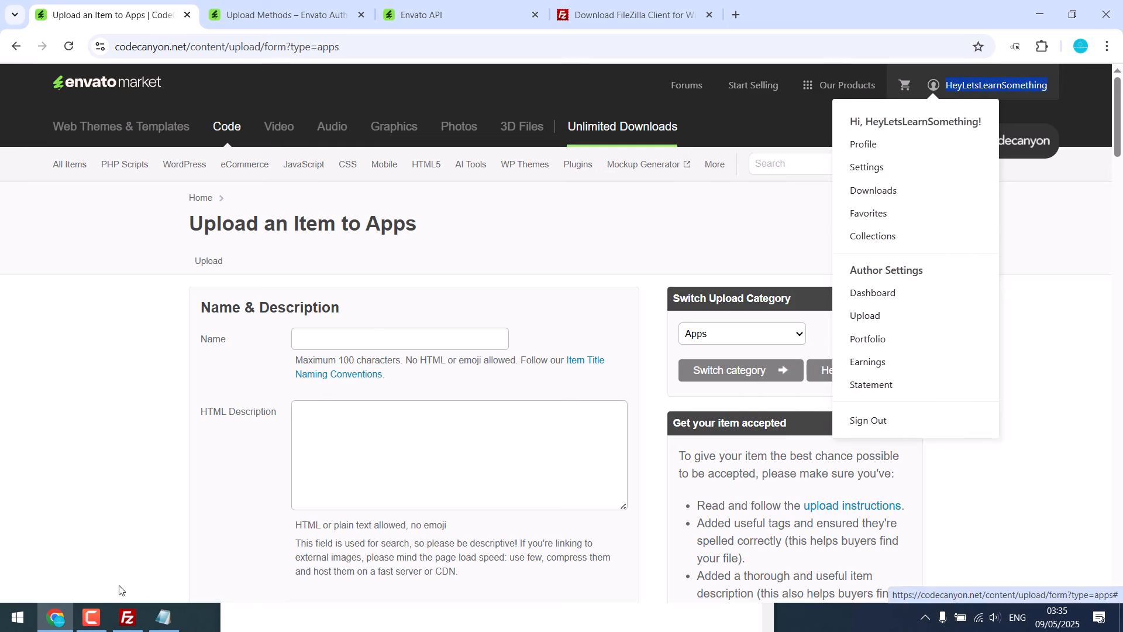
In FileZilla, paste the copied account username, set the port to 21, and connect to the server.
{"action": "left_click", "coordinate": [127, 618]}
{"action": "right_click", "coordinate": [173, 61]}
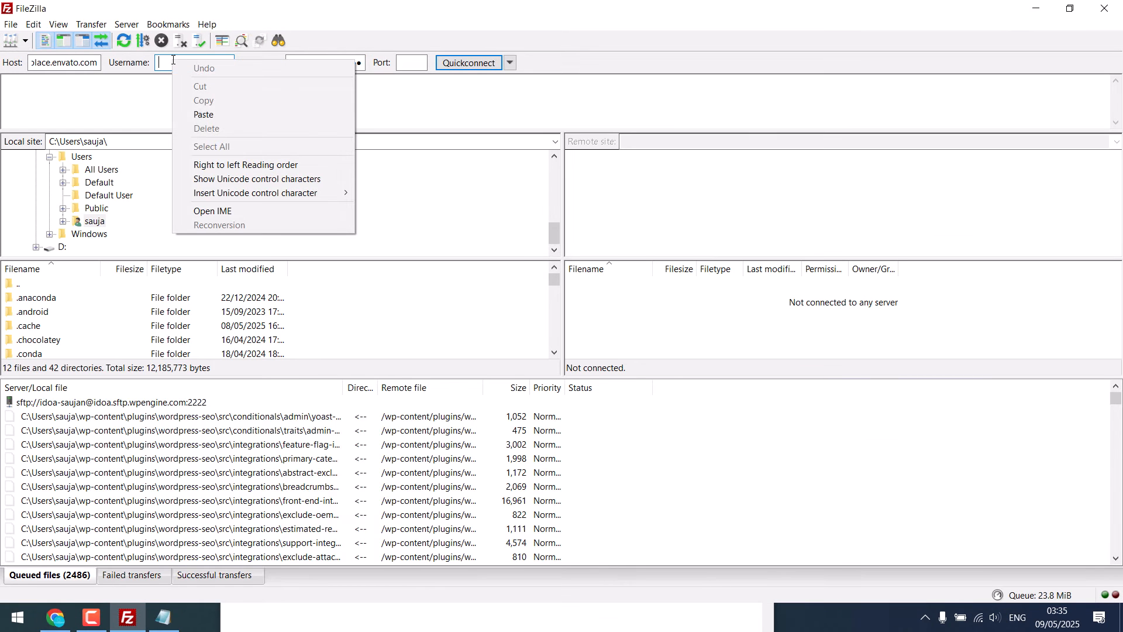
{"action": "left_click", "coordinate": [200, 115]}
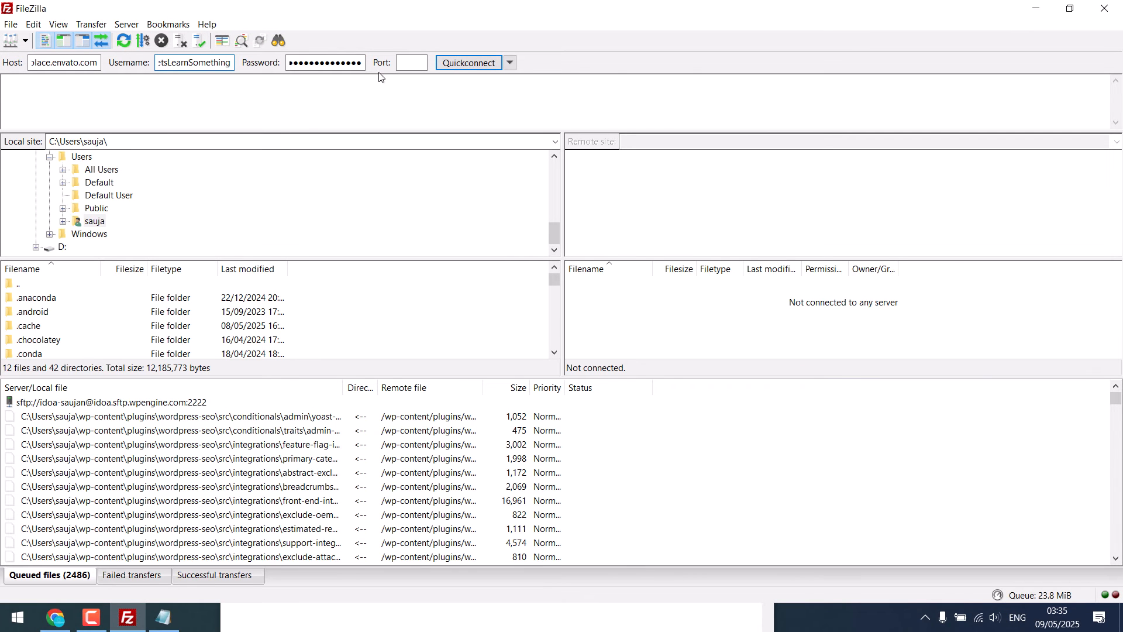
{"action": "left_click", "coordinate": [415, 61]}
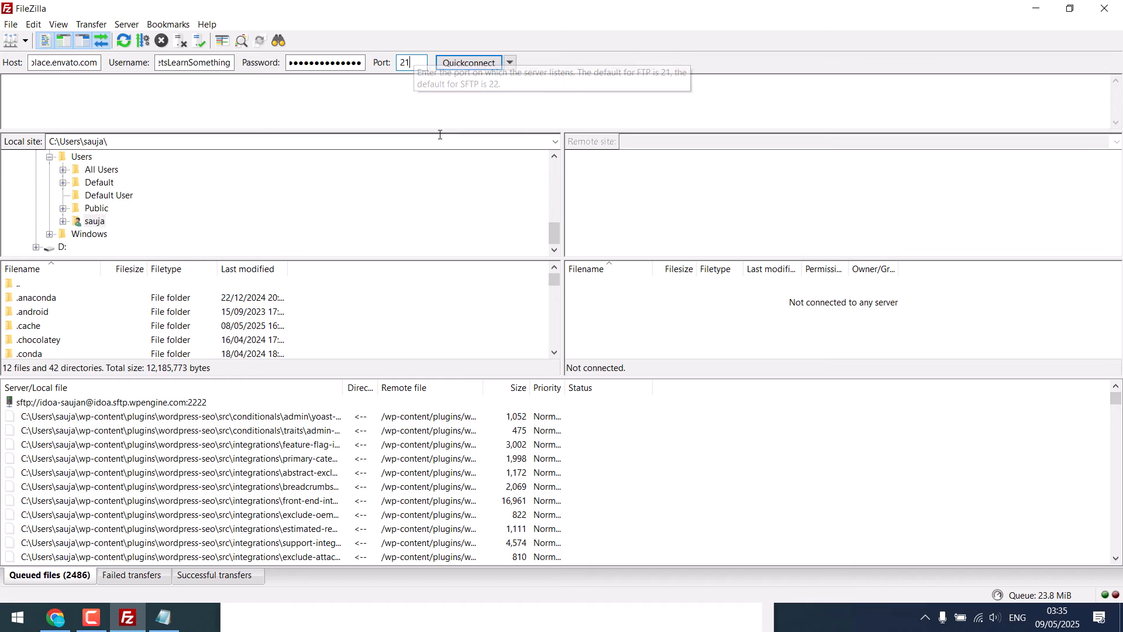
{"action": "left_click", "coordinate": [468, 63]}
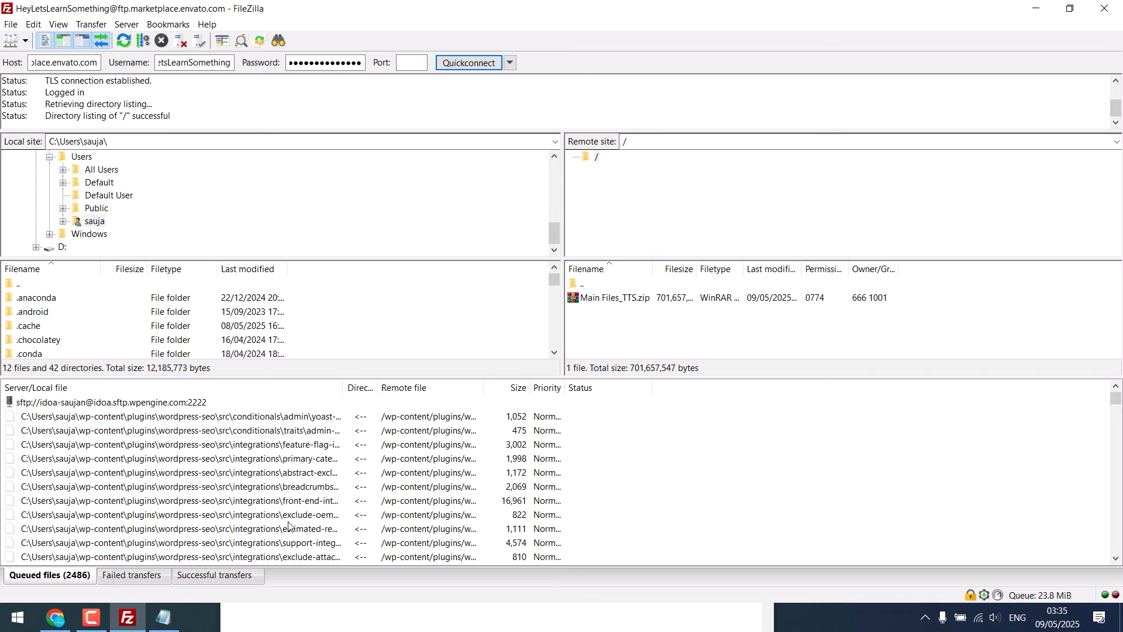
Upload the desktop archive Video Preview_All In one Audio Video Downloader.zip to the server's root folder and view the successful transfers.
{"action": "left_click", "coordinate": [1036, 8]}
{"action": "left_click", "coordinate": [1037, 8]}
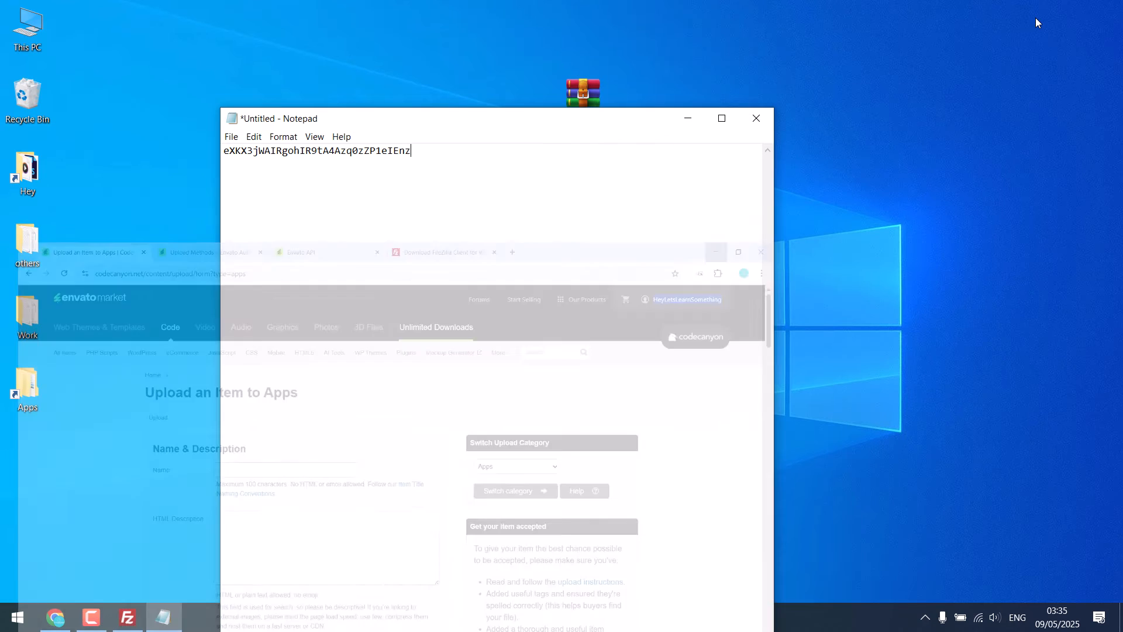
{"action": "left_click", "coordinate": [688, 118]}
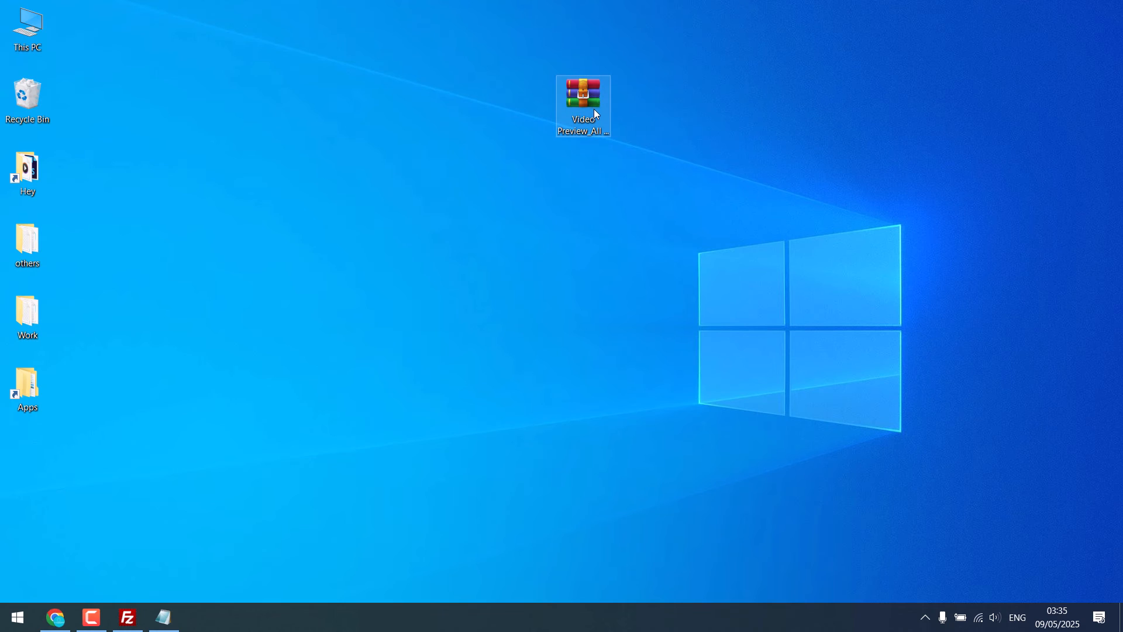
{"action": "left_click_drag", "start_coordinate": [578, 95], "coordinate": [597, 332]}
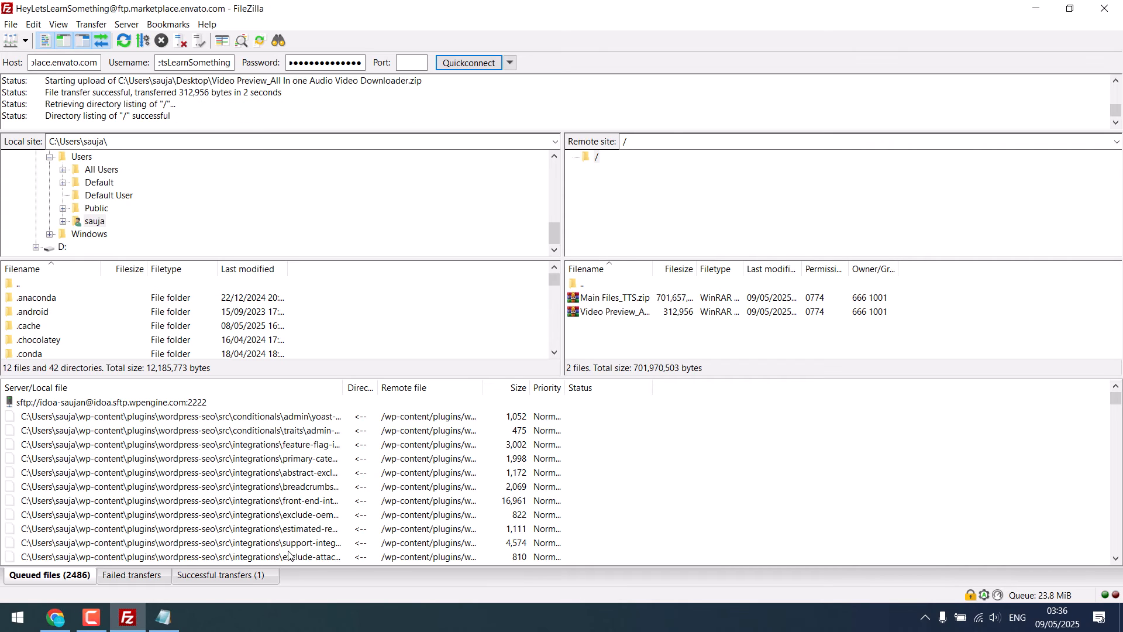
{"action": "left_click", "coordinate": [240, 578]}
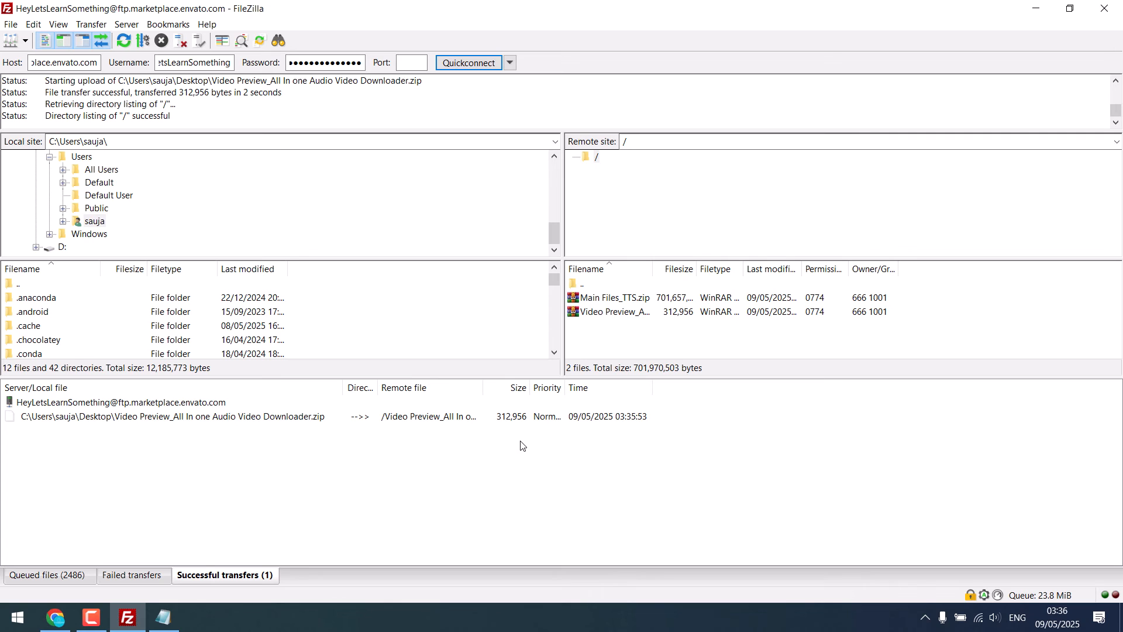
Reload the CodeCanyon upload page in Chrome until its Files list includes the video preview archive, comparing with the remote files in FileZilla.
{"action": "left_click", "coordinate": [56, 617]}
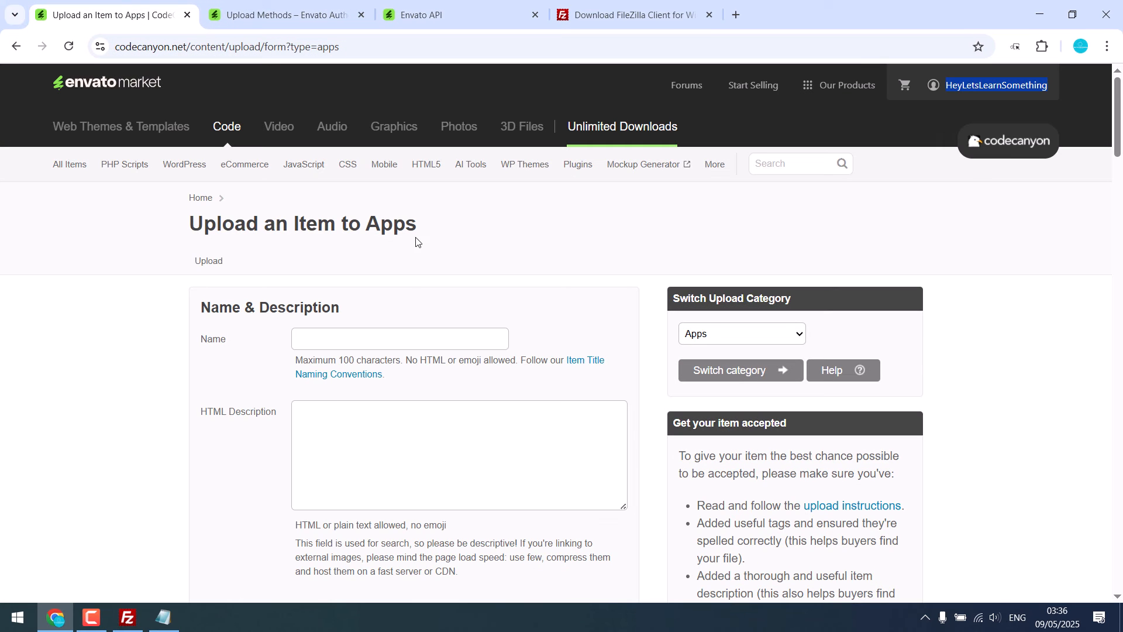
{"action": "scroll", "coordinate": [323, 222], "scroll_direction": "down", "scroll_amount": 9}
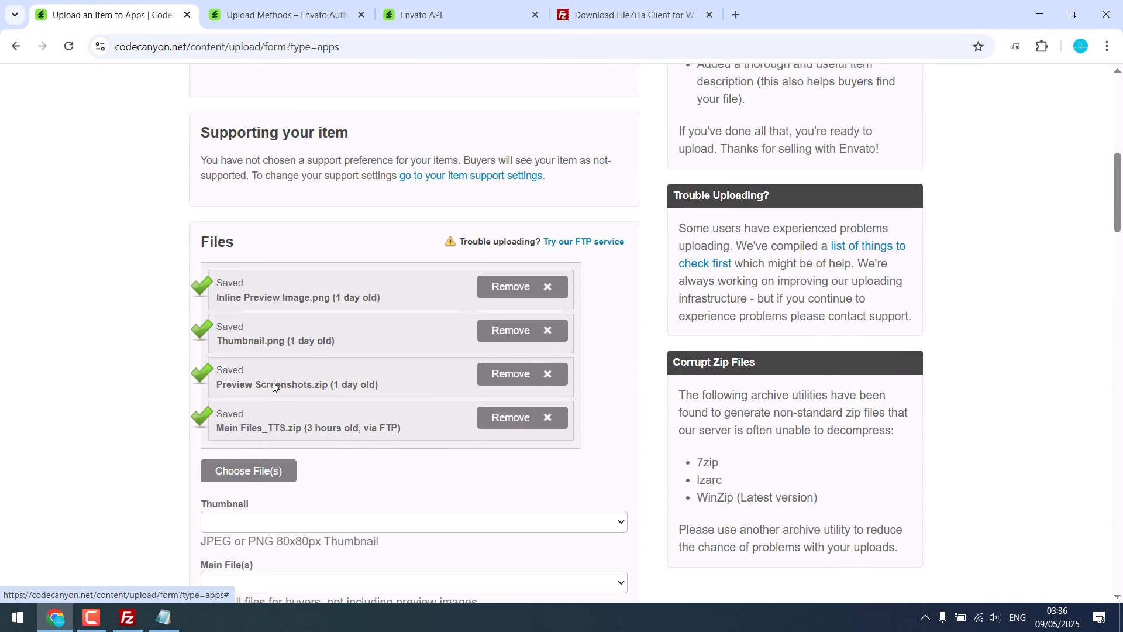
{"action": "left_click", "coordinate": [69, 46]}
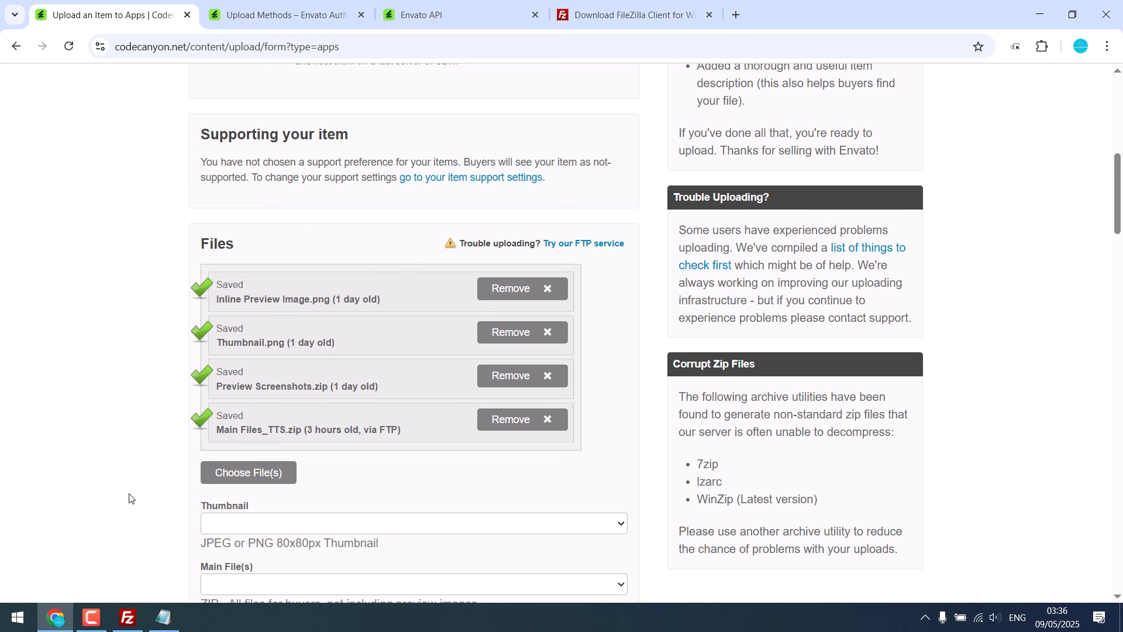
{"action": "left_click", "coordinate": [56, 617]}
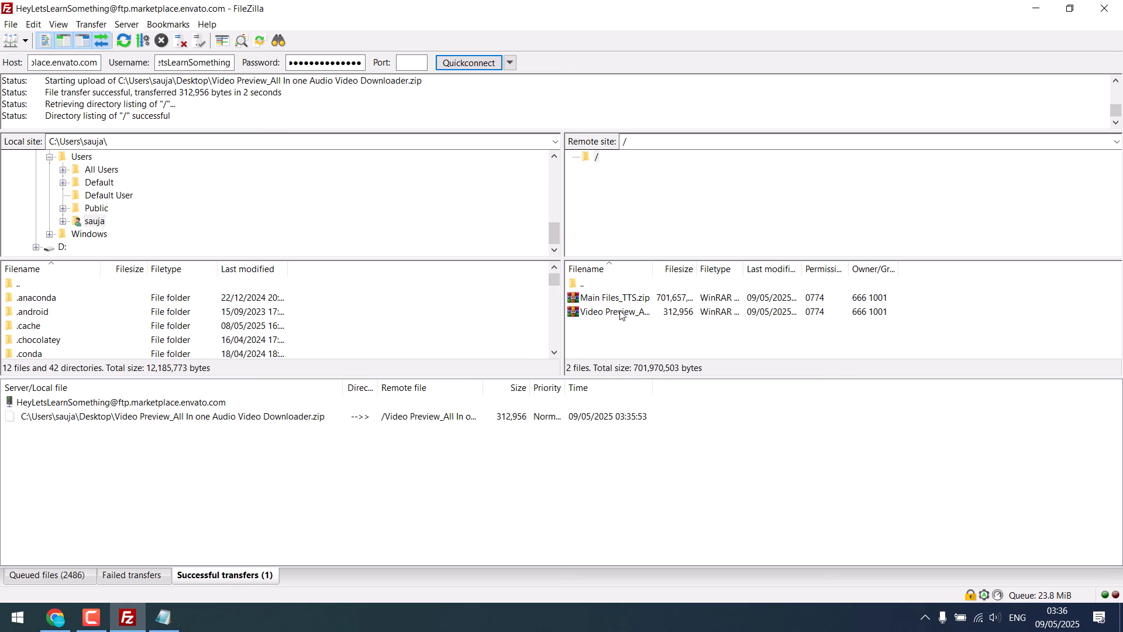
{"action": "left_click", "coordinate": [54, 618]}
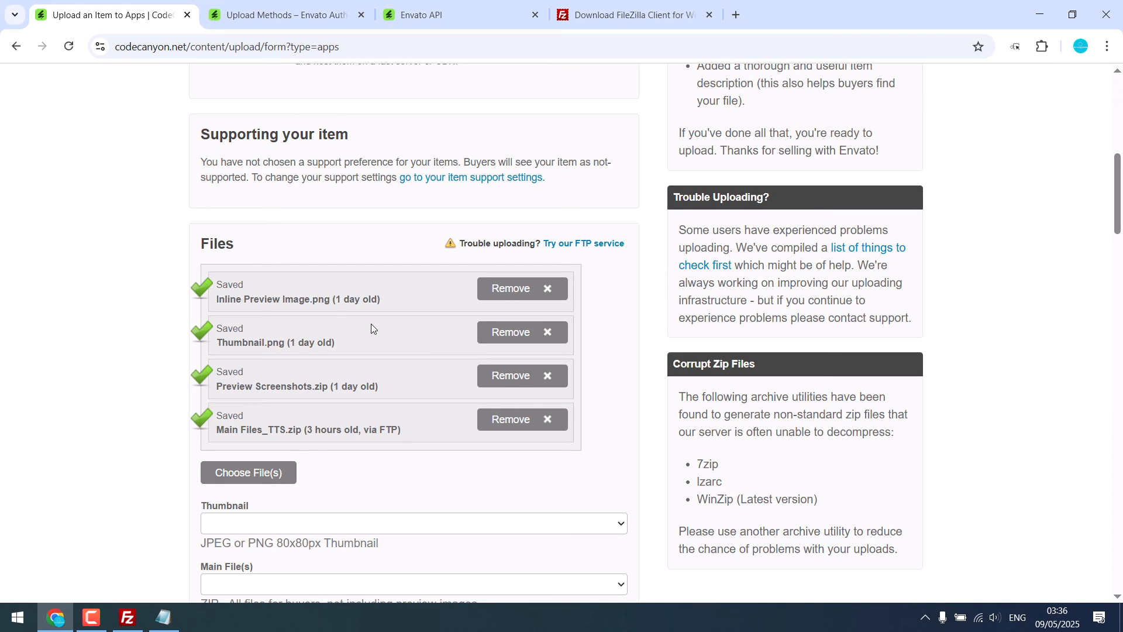
{"action": "left_click", "coordinate": [69, 46]}
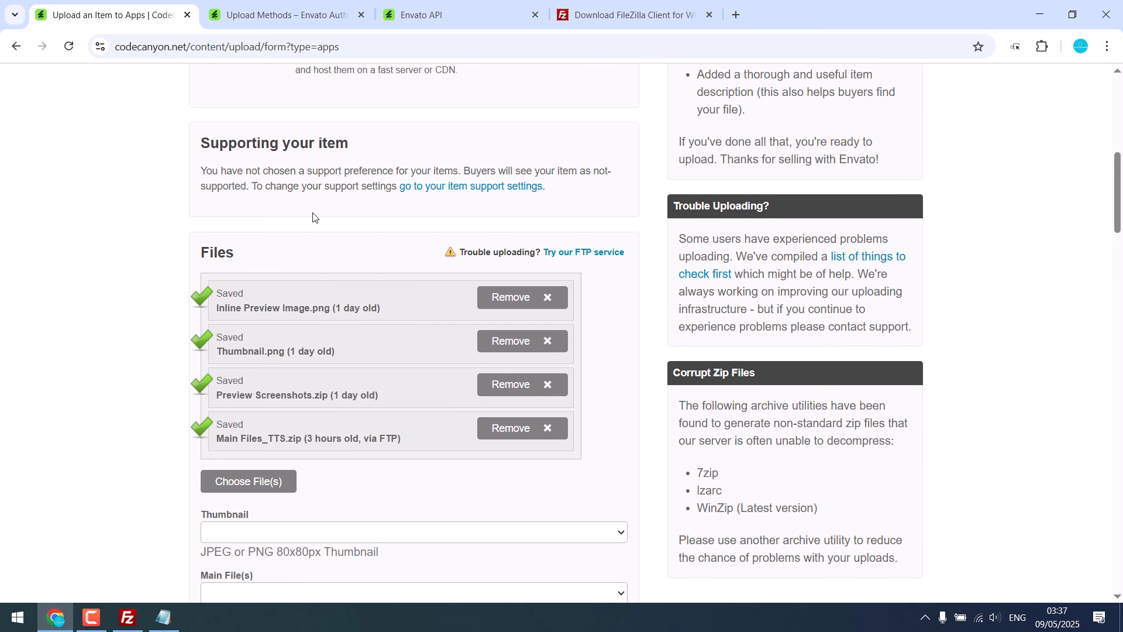
{"action": "left_click", "coordinate": [127, 618]}
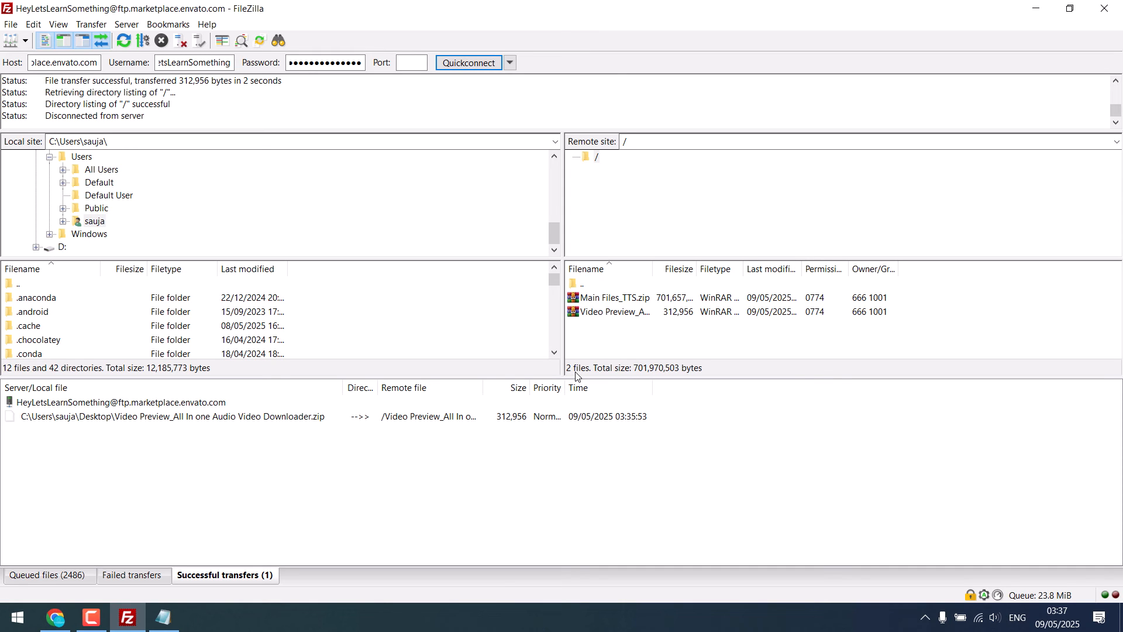
{"action": "left_click", "coordinate": [56, 618]}
{"action": "left_click", "coordinate": [68, 46]}
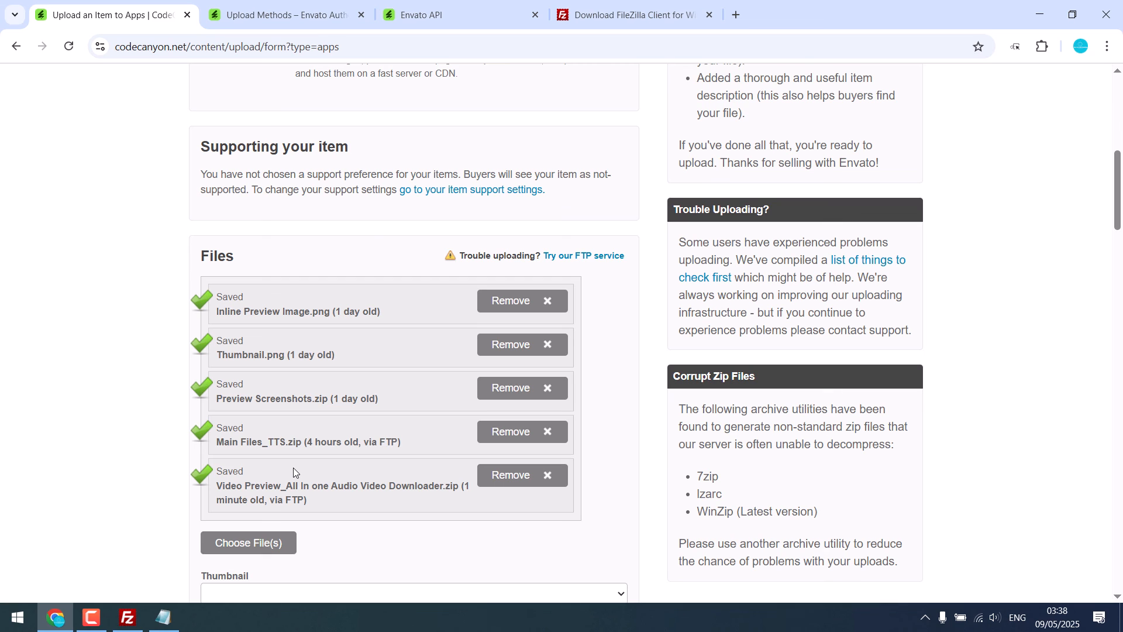
Set the main file to Main Files_TTS.zip, inline image to Inline Preview Image.png, screenshots to Preview Screenshots.zip, and live preview to Video Preview_All In one Audio Video Downloader.zip.
{"action": "scroll", "coordinate": [293, 472], "scroll_direction": "down", "scroll_amount": 5}
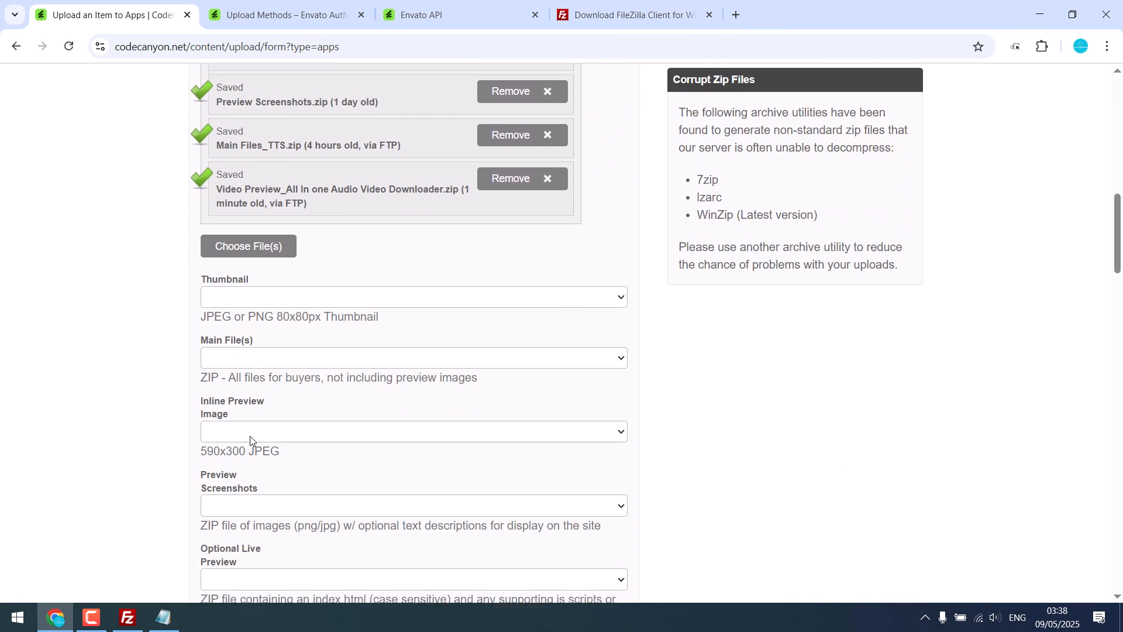
{"action": "scroll", "coordinate": [251, 440], "scroll_direction": "down", "scroll_amount": 1}
{"action": "left_click", "coordinate": [271, 512]}
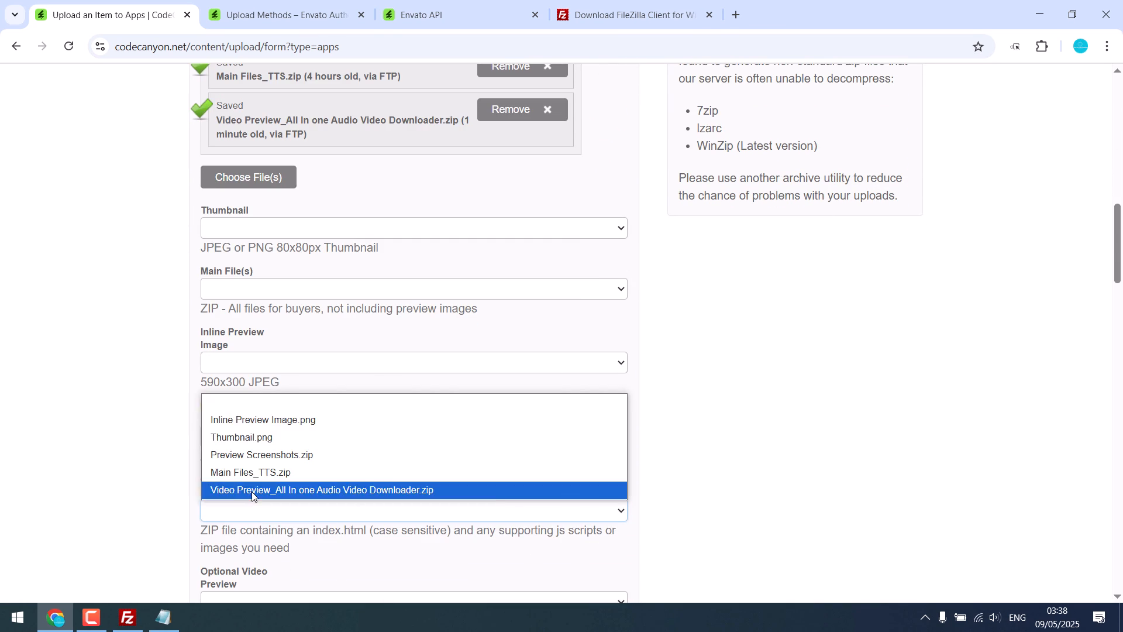
{"action": "left_click", "coordinate": [251, 492]}
{"action": "left_click", "coordinate": [262, 441]}
{"action": "left_click", "coordinate": [261, 509]}
{"action": "scroll", "coordinate": [250, 396], "scroll_direction": "down", "scroll_amount": 4}
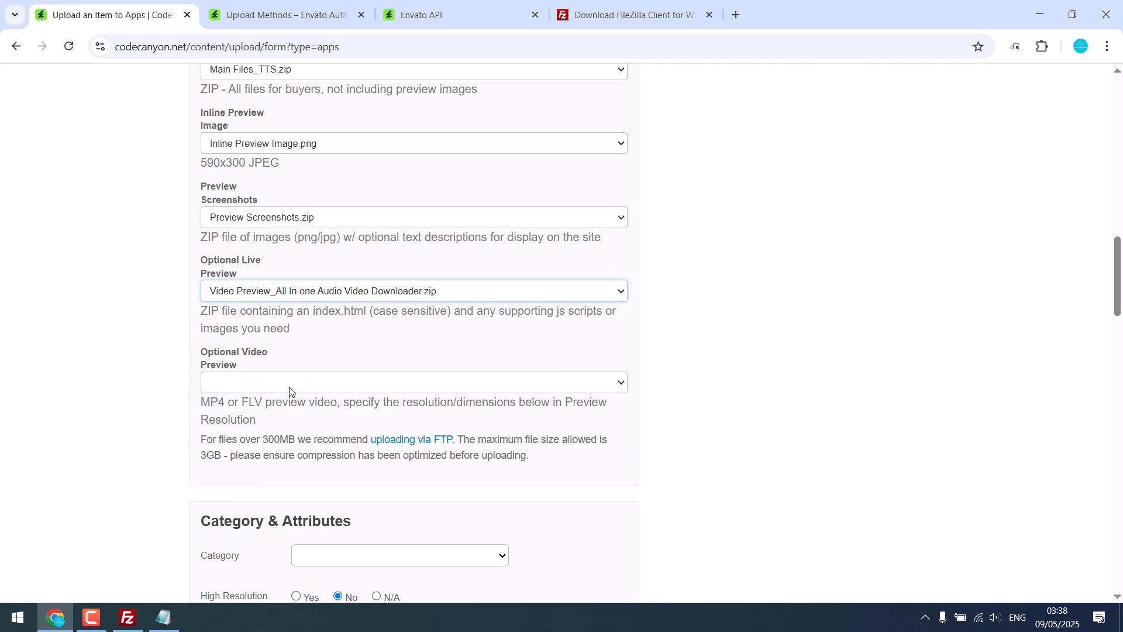
Look through the rest of the upload form, including category, tags, price, reviewer message and final Upload option, and return to its beginning.
{"action": "scroll", "coordinate": [288, 343], "scroll_direction": "down", "scroll_amount": 7}
{"action": "scroll", "coordinate": [188, 396], "scroll_direction": "down", "scroll_amount": 13}
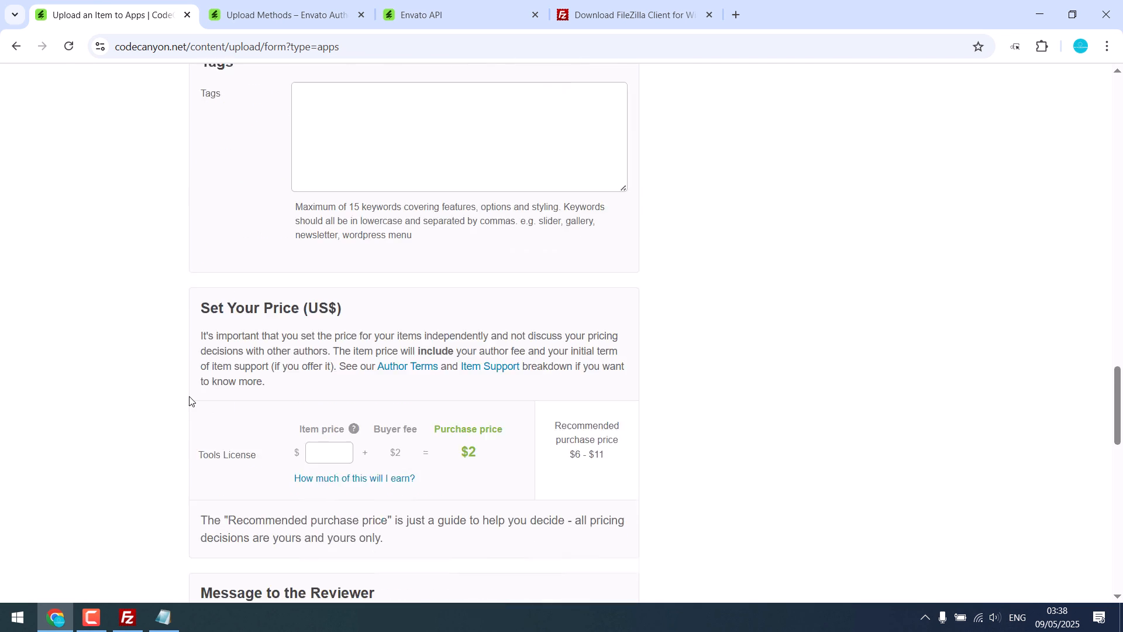
{"action": "scroll", "coordinate": [399, 314], "scroll_direction": "up", "scroll_amount": 1}
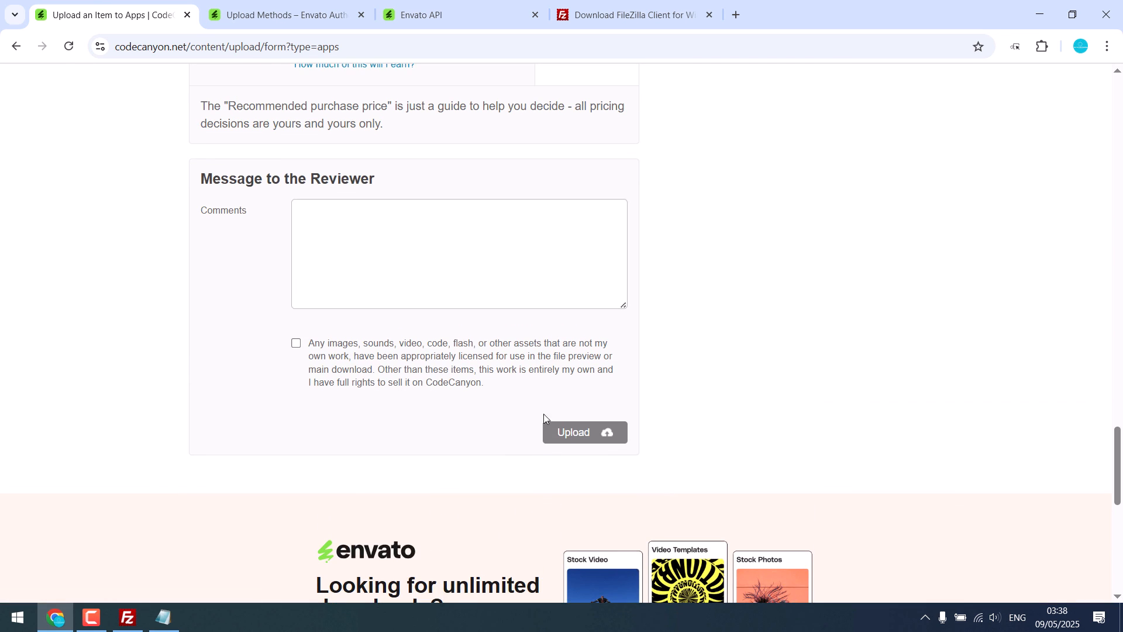
{"action": "left_click_drag", "start_coordinate": [1122, 483], "coordinate": [1117, 150]}
Delete the personal token named test on the Envato API page, confirm the deletion, and return to the CodeCanyon upload form.
{"action": "left_click", "coordinate": [447, 18]}
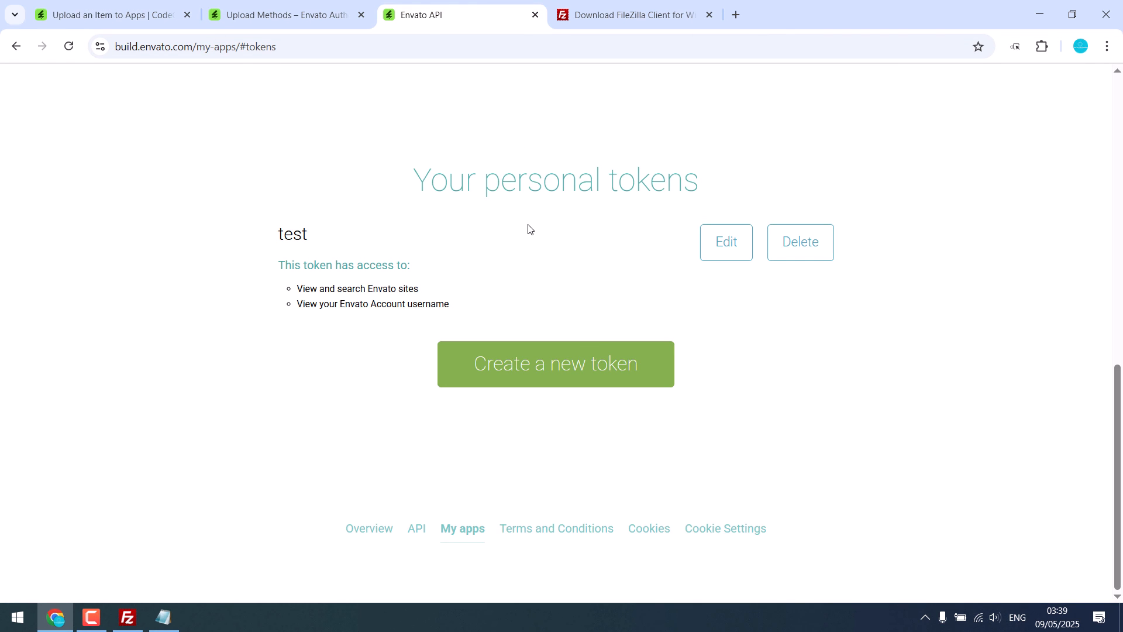
{"action": "left_click", "coordinate": [797, 248]}
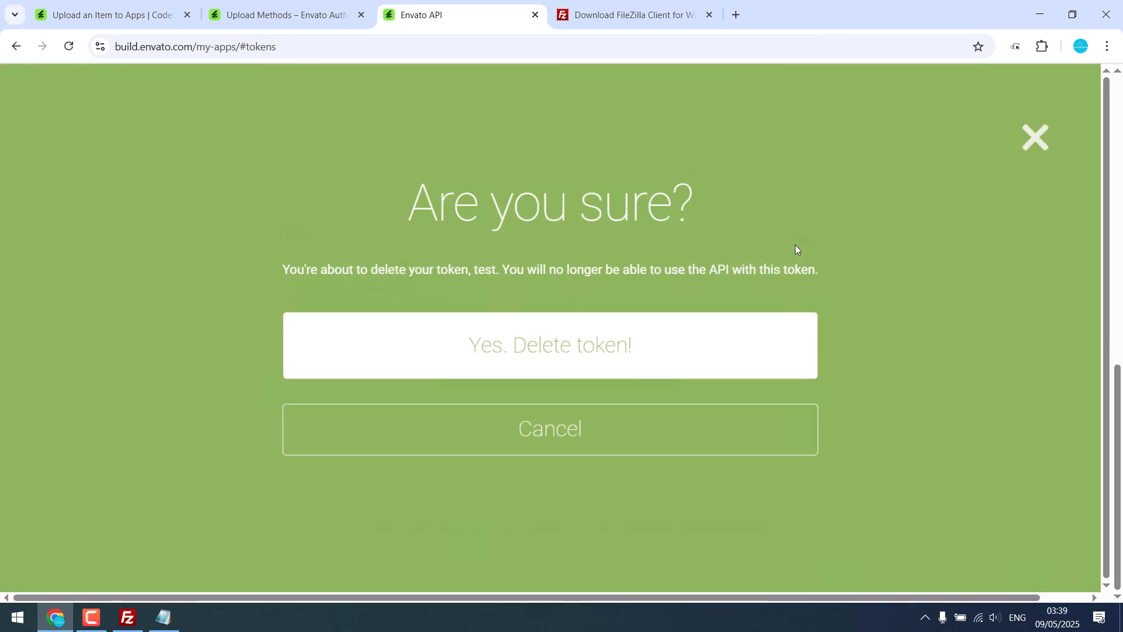
{"action": "left_click", "coordinate": [531, 347]}
{"action": "scroll", "coordinate": [531, 343], "scroll_direction": "down", "scroll_amount": 2}
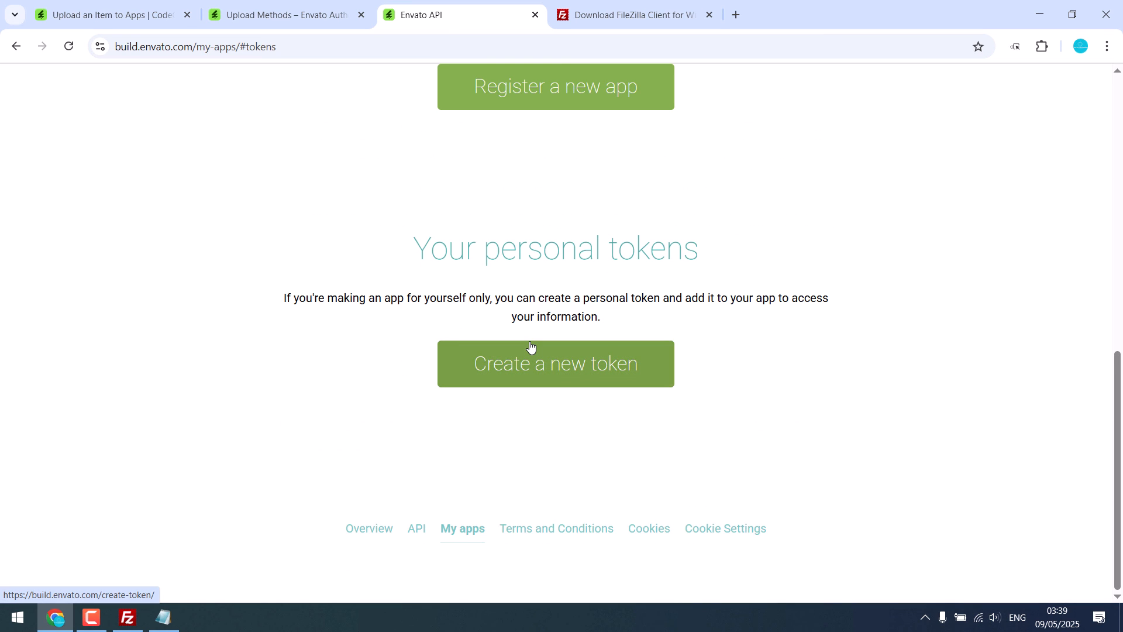
{"action": "left_click", "coordinate": [146, 18]}
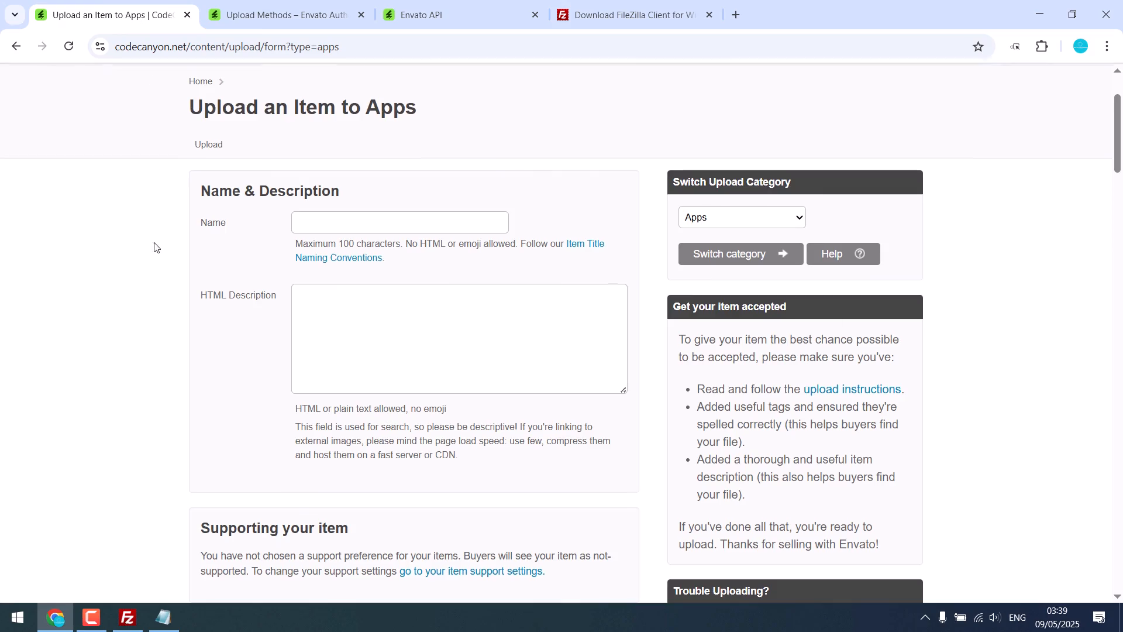